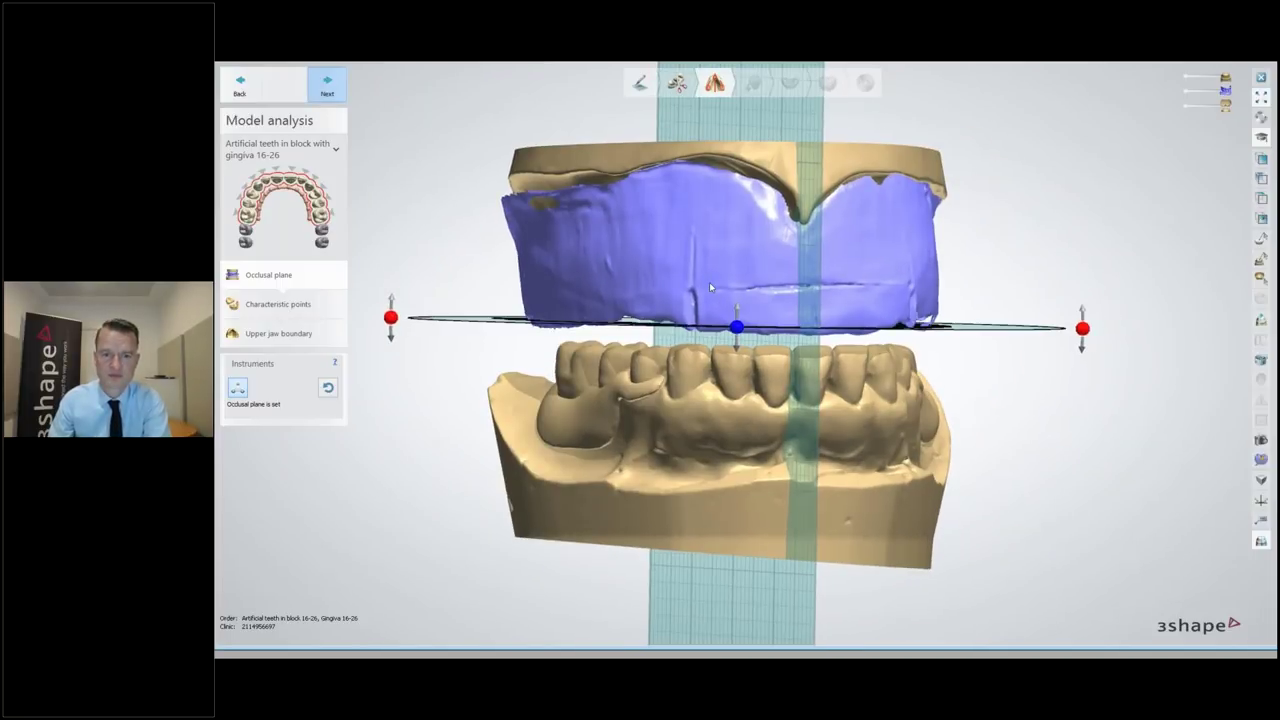
Complete the model analysis by accepting the occlusal plane, the maxillary characteristic points and the upper jaw boundary
left_click(325, 87)
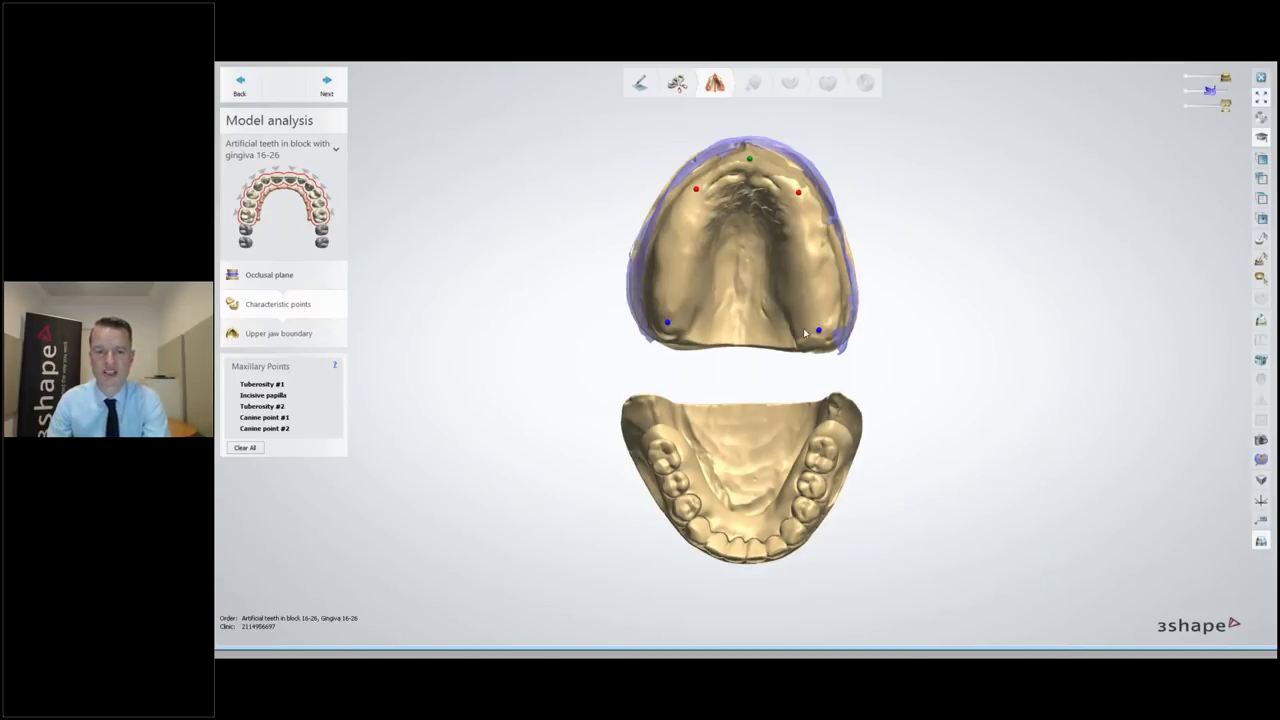
left_click(327, 88)
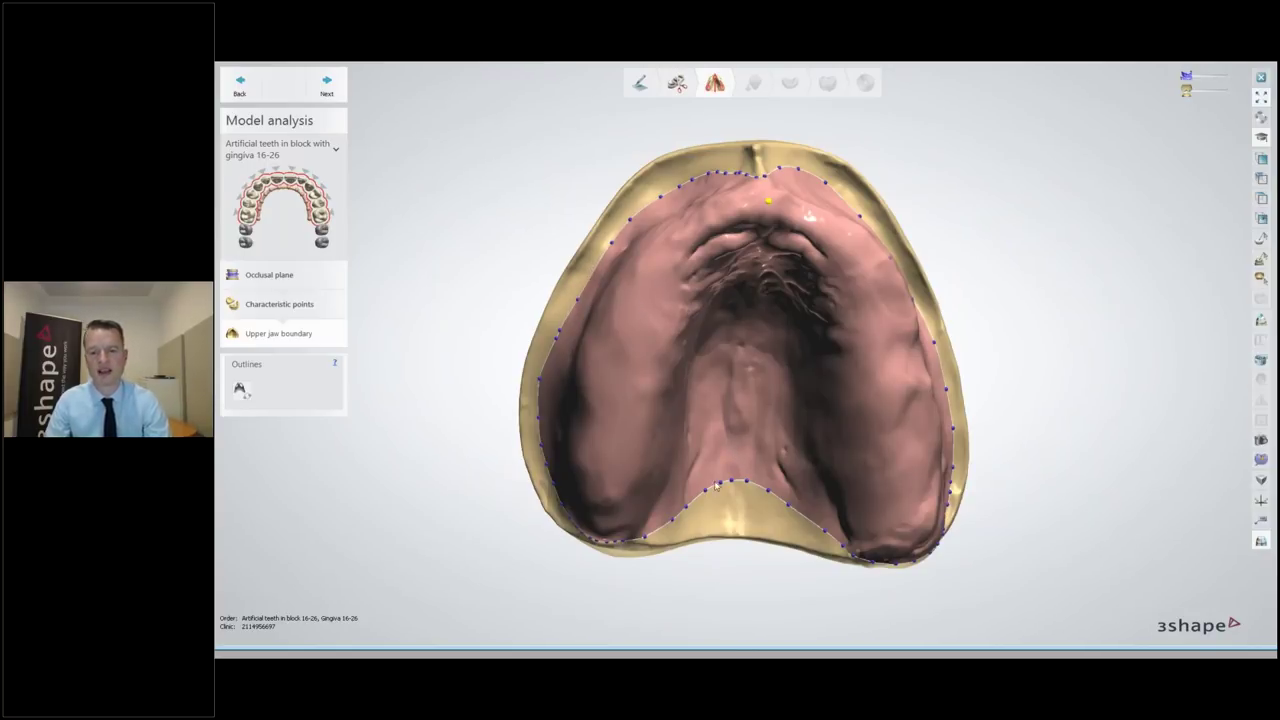
right_click_drag(766, 453, 700, 405)
left_click(337, 93)
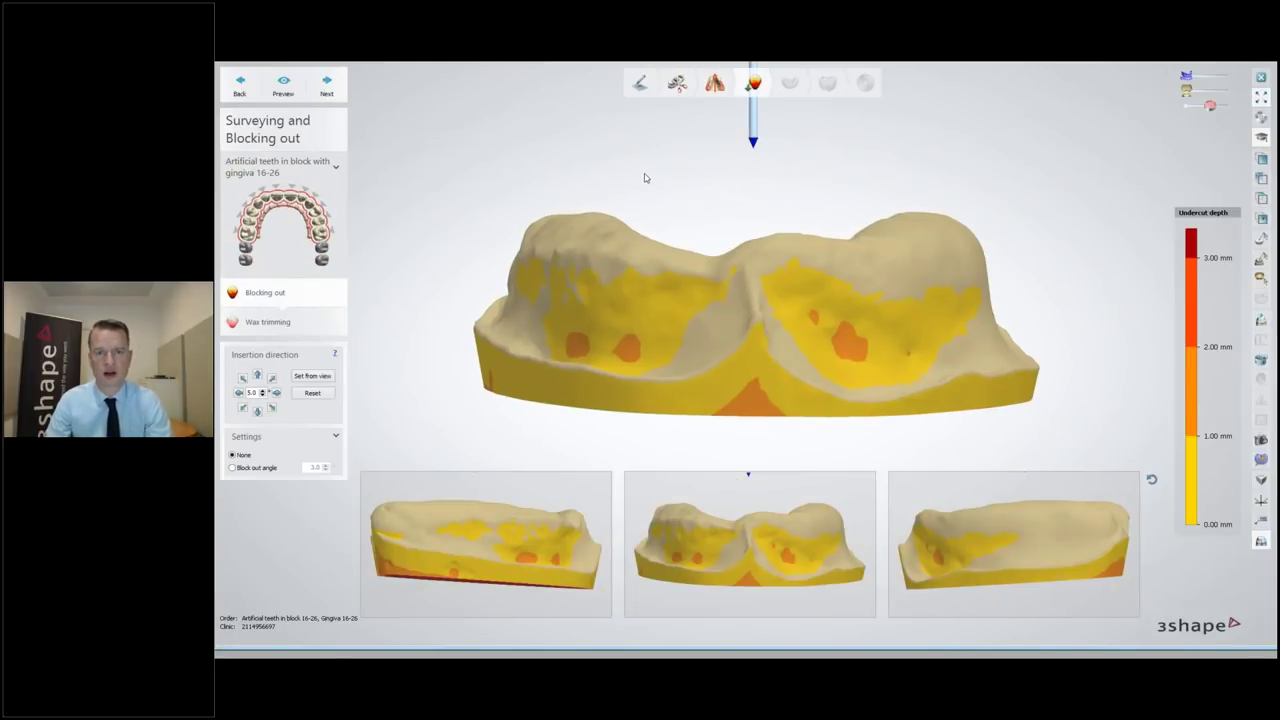
Complete surveying and blocking out with no block-out angle and without any wax trimming, continuing to the initial setup
mouse_move(642, 179)
right_mouse_down()
mouse_move(638, 210)
mouse_move(638, 183)
right_mouse_up()
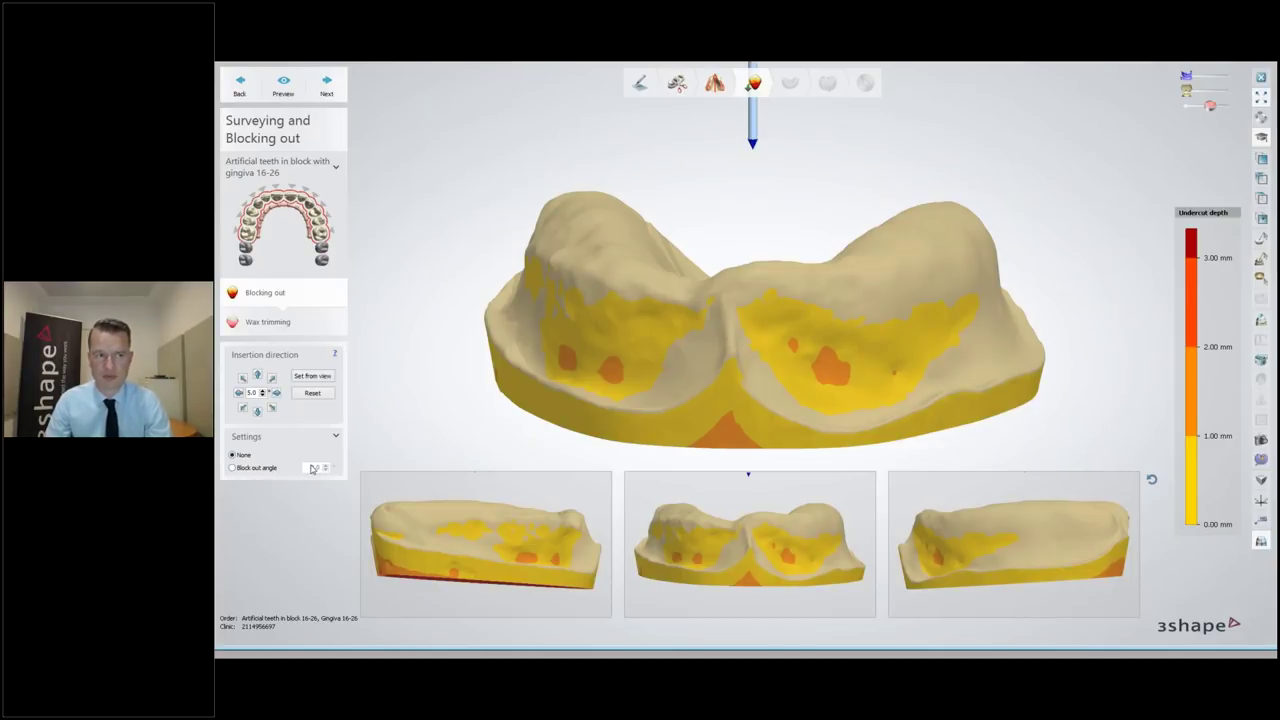
left_click(327, 86)
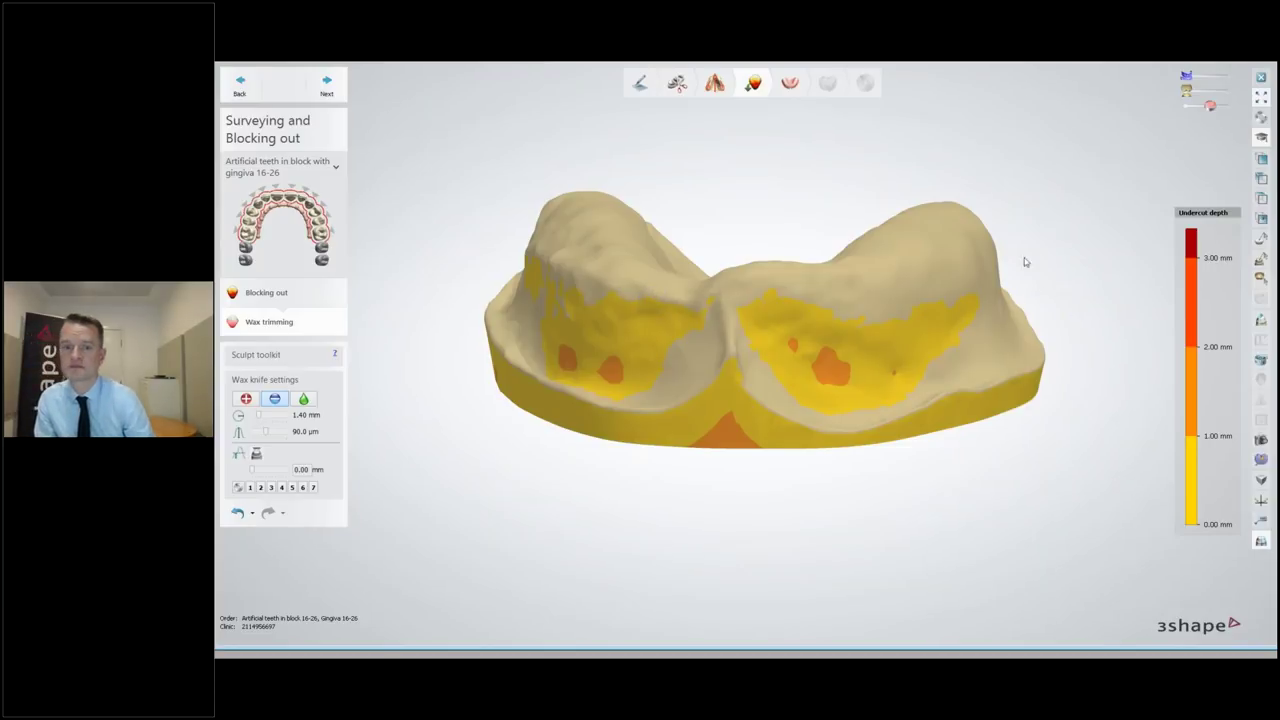
right_click_drag(949, 163, 976, 228)
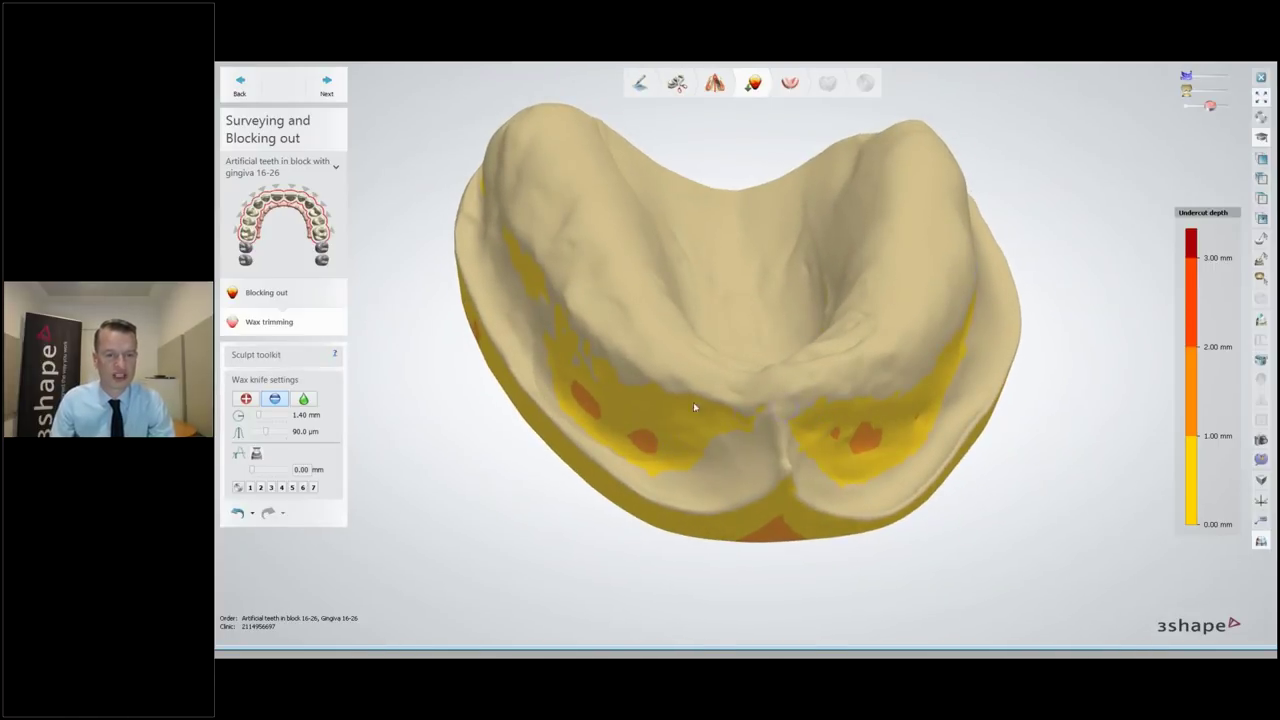
left_click(327, 90)
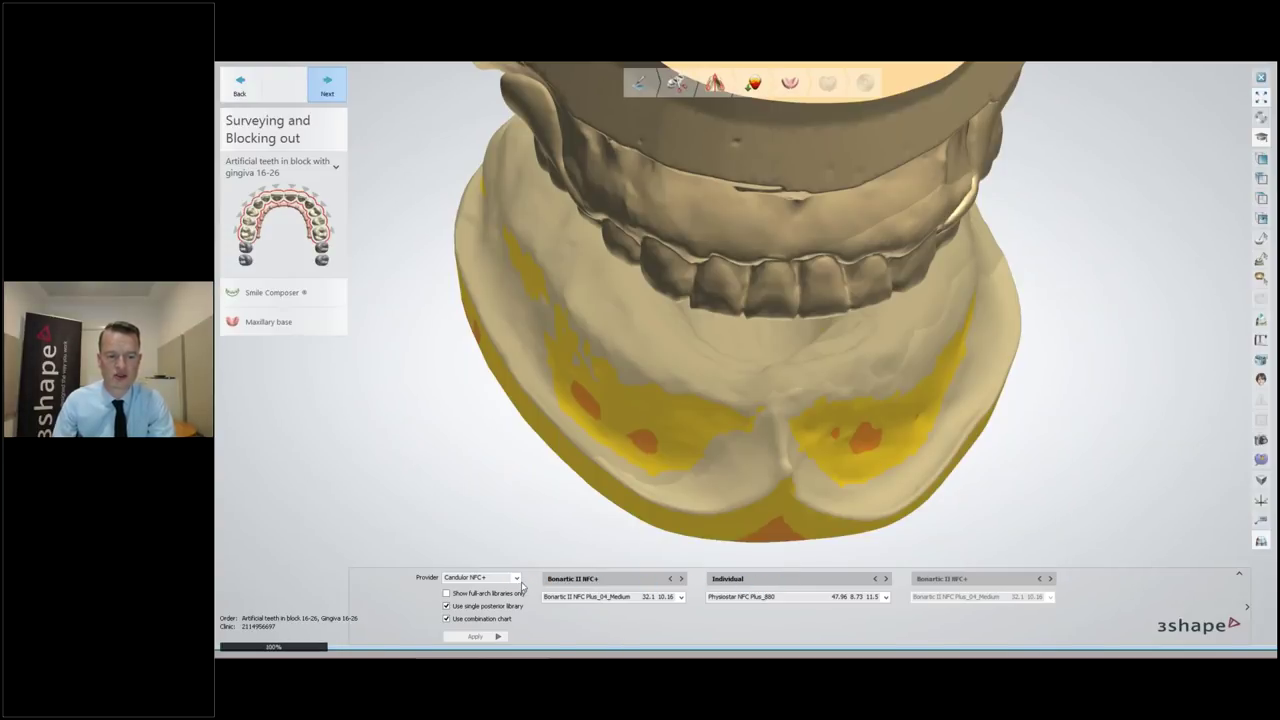
Expand the tooth library previews and set the provider to Kulzer
left_click(1238, 578)
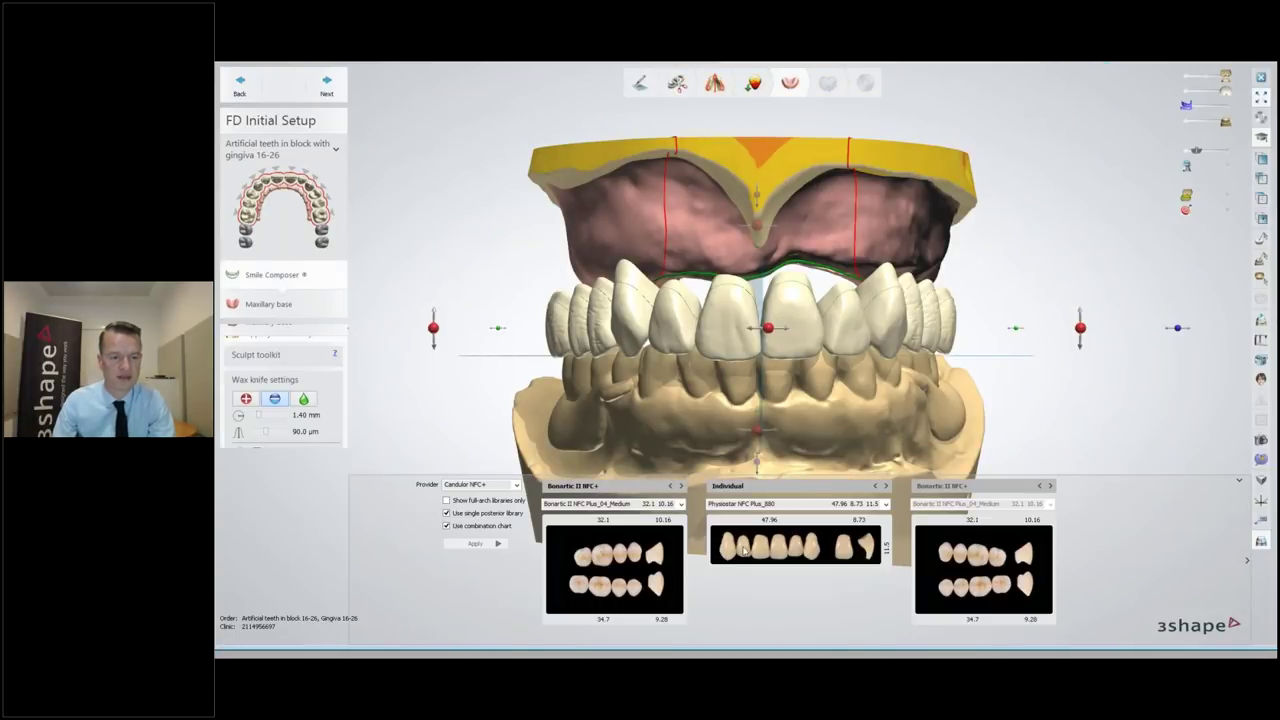
left_click(516, 485)
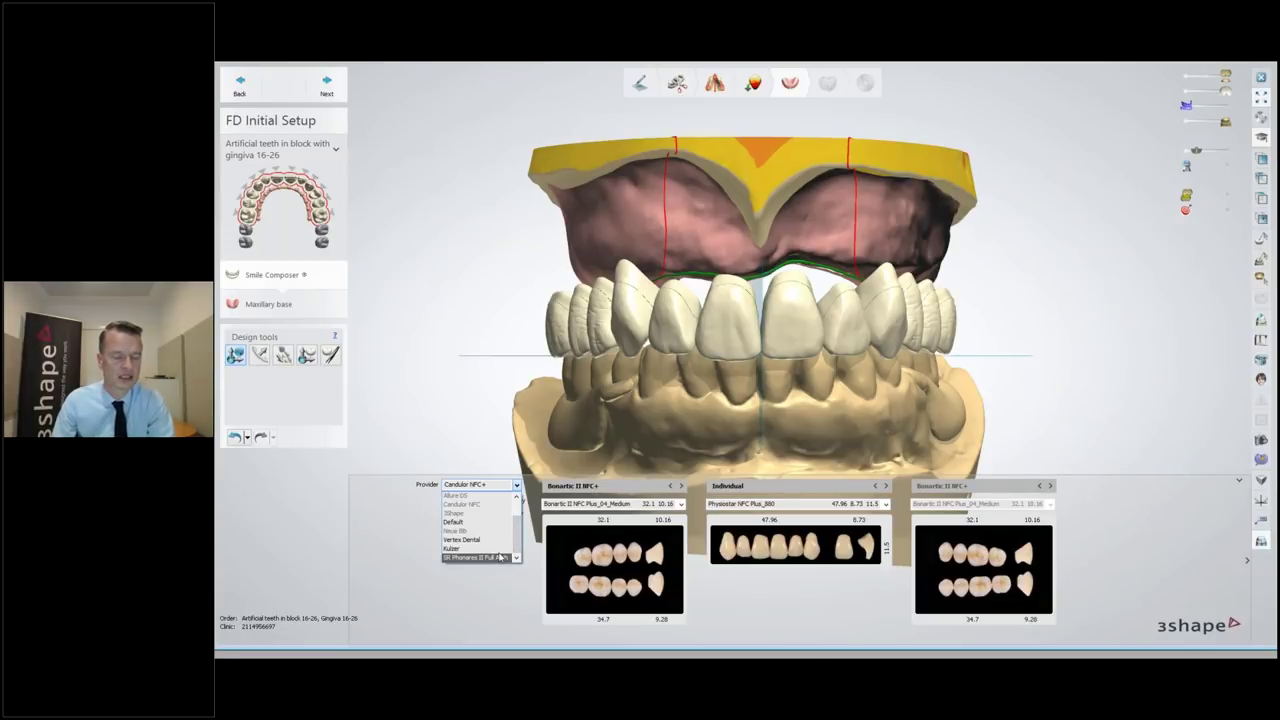
left_click(499, 549)
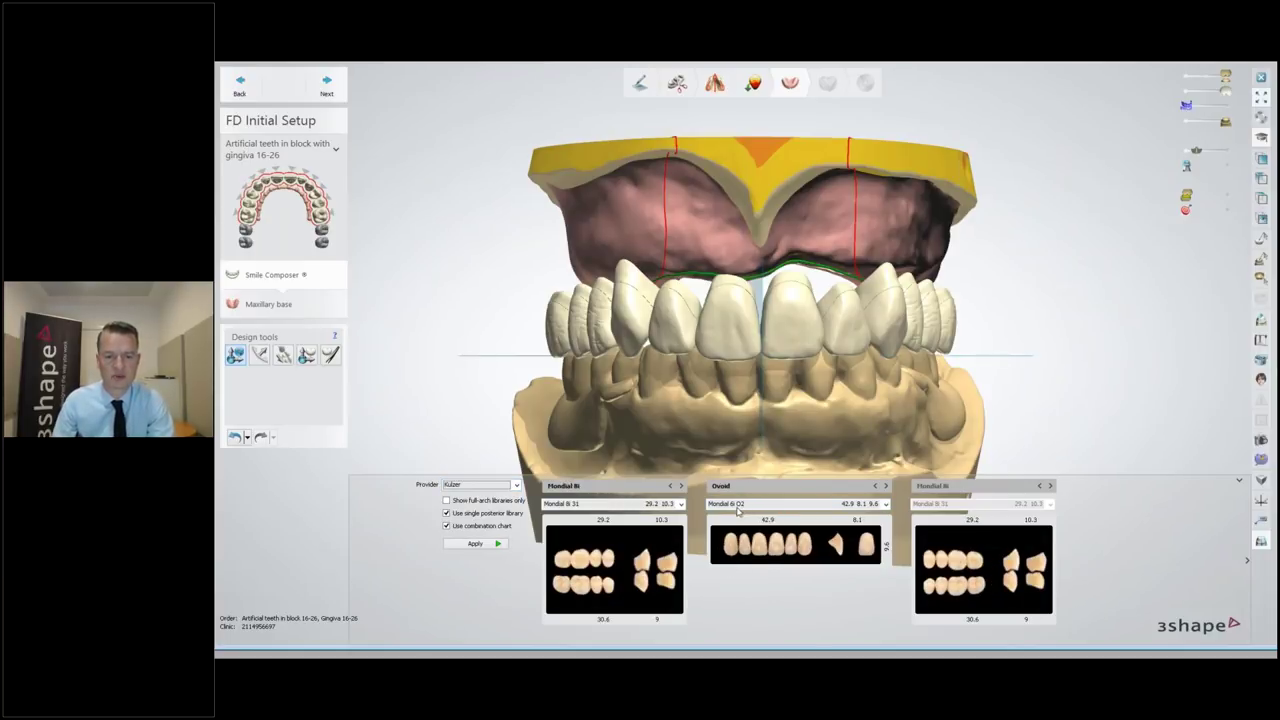
Review the Kulzer anterior shapes and the available anterior and posterior tooth sizes, then collapse the library previews
left_click(885, 486)
left_click(885, 486)
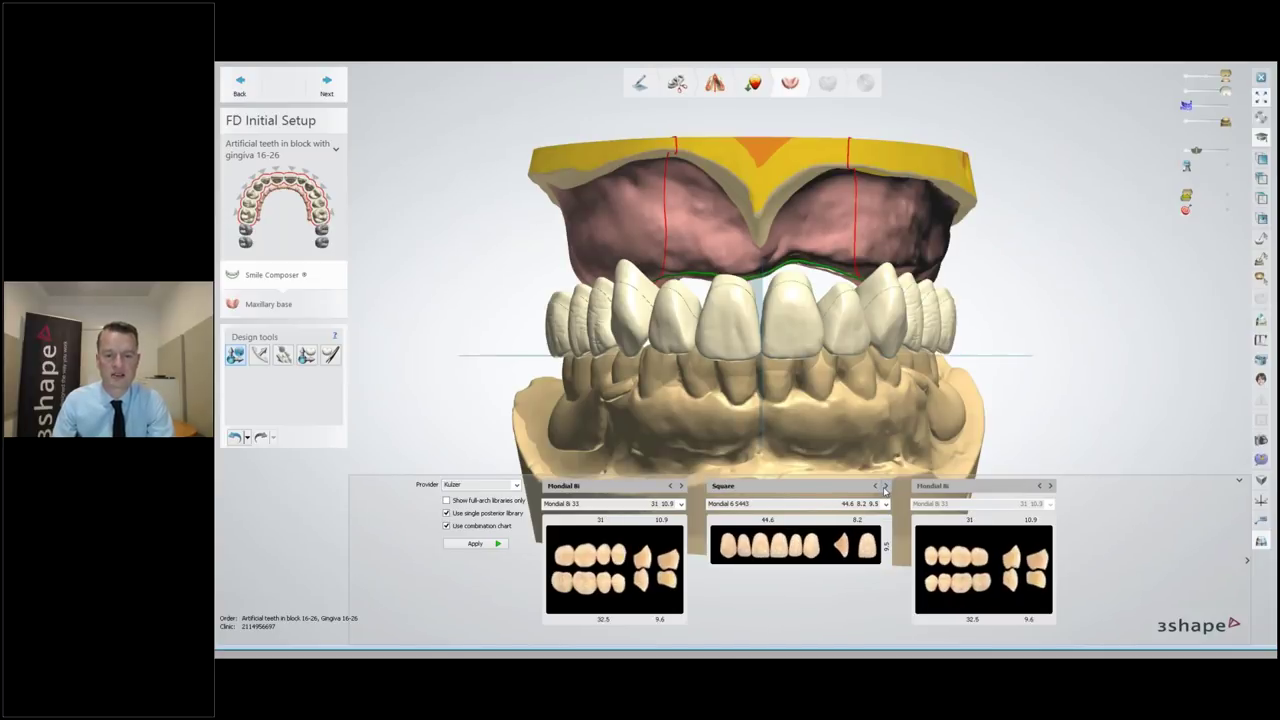
left_click(885, 486)
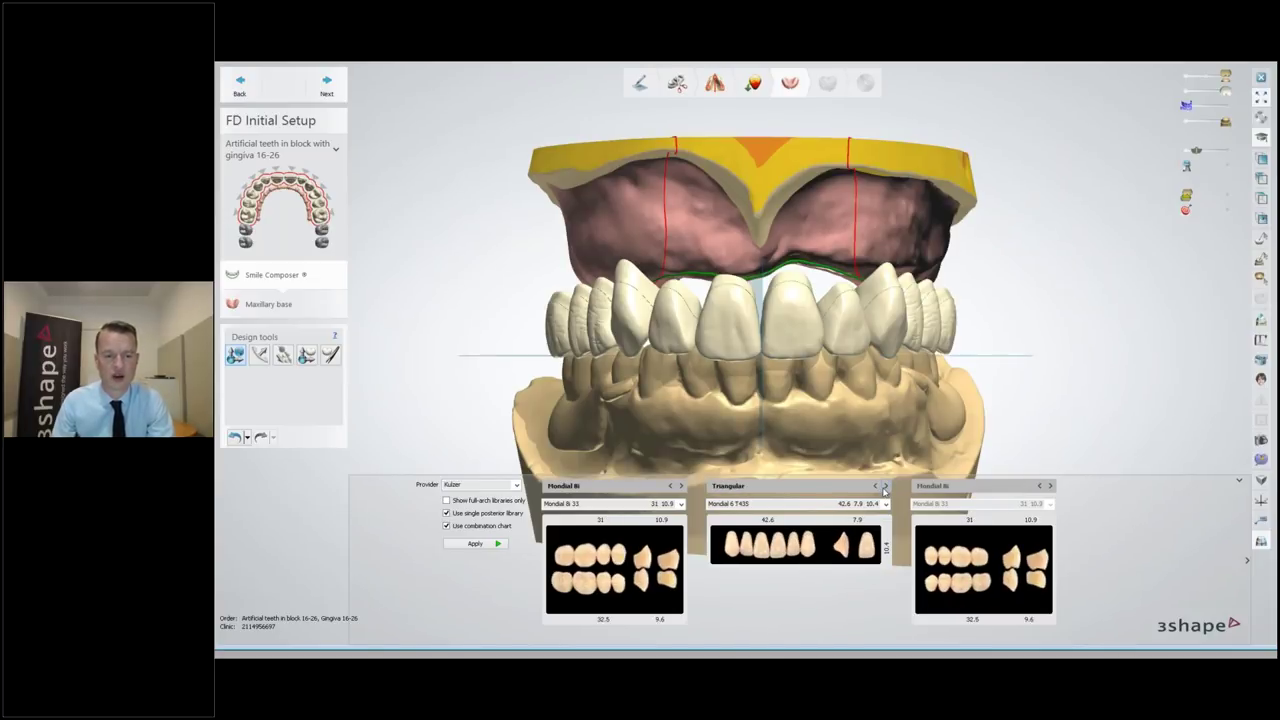
left_click(885, 486)
left_click(885, 504)
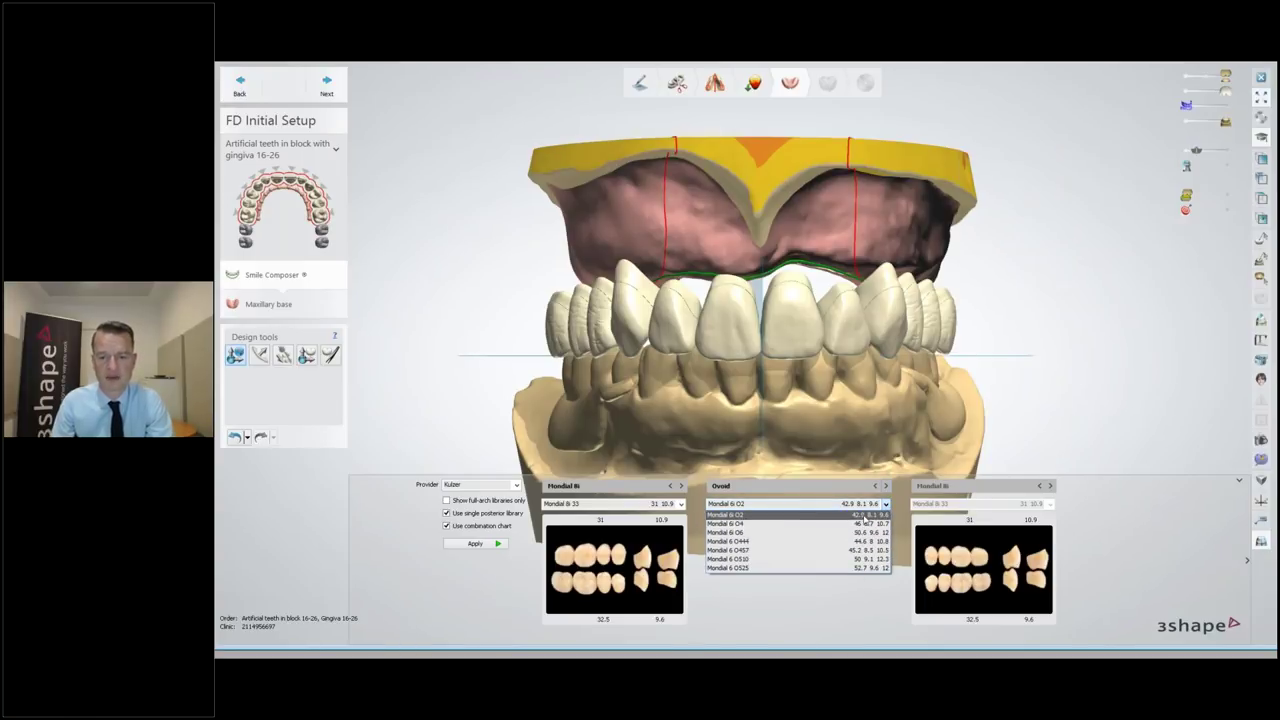
left_click(842, 610)
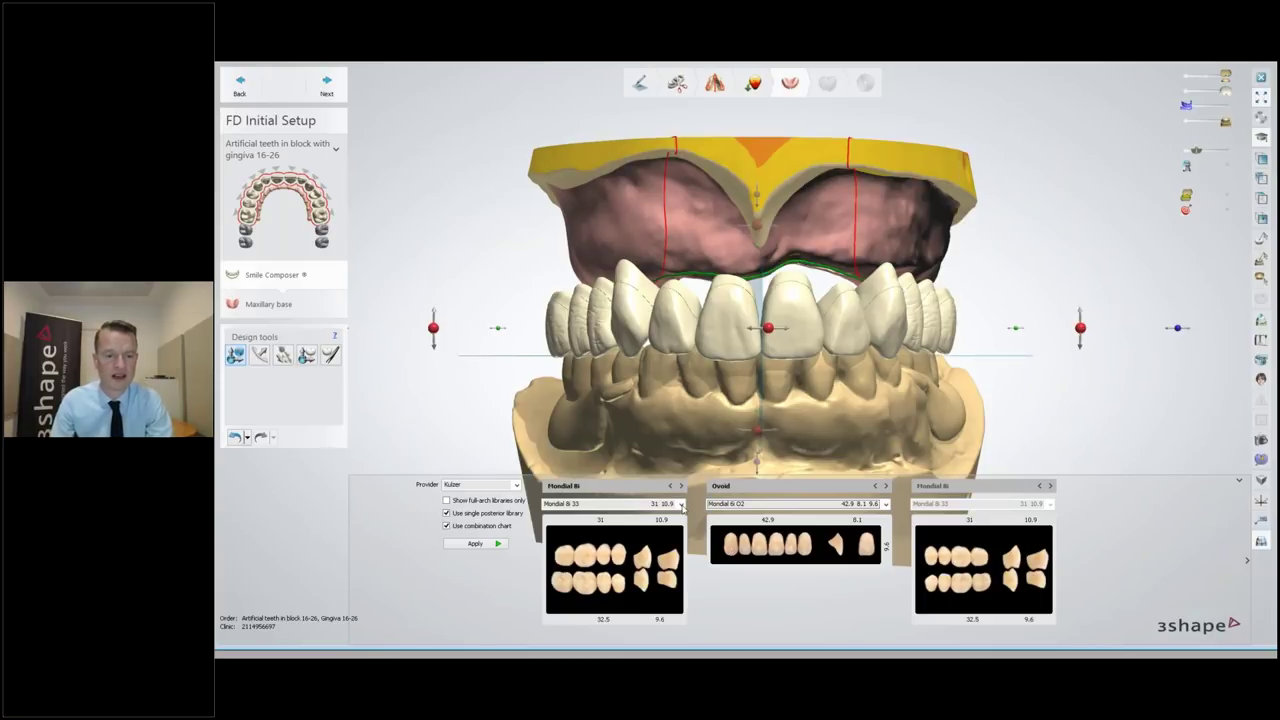
left_click(681, 504)
left_click(680, 507)
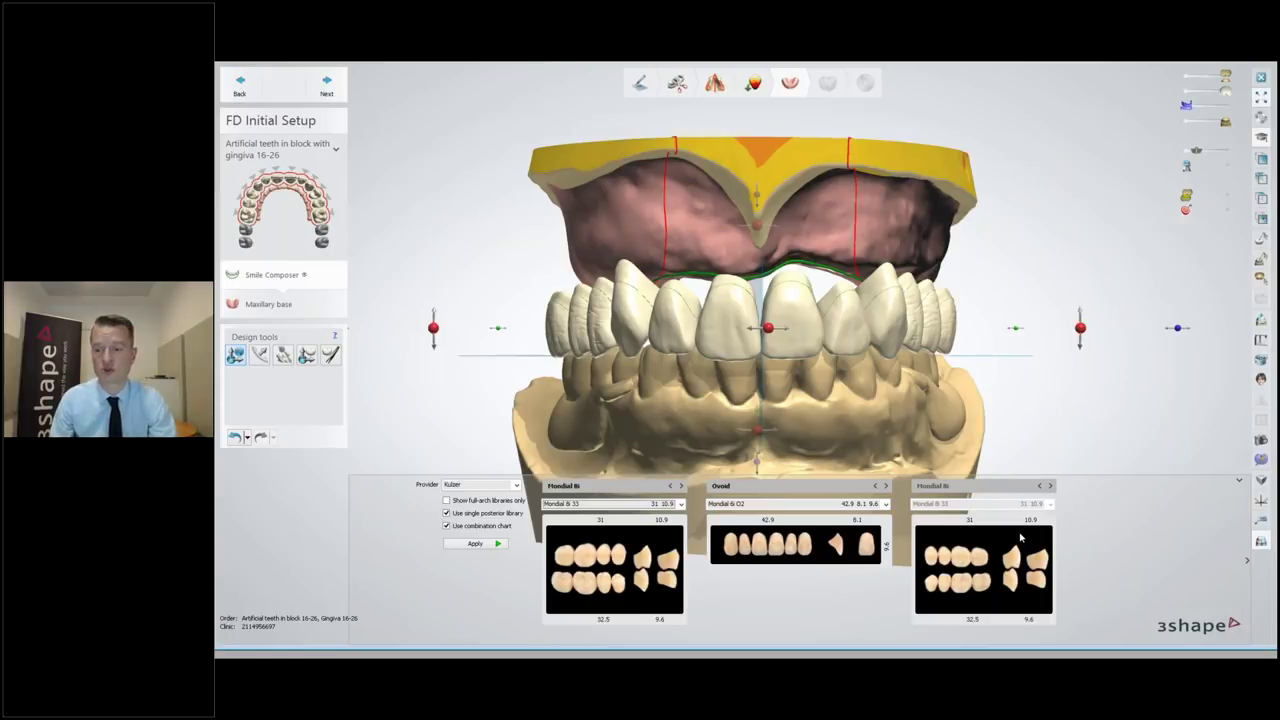
left_click(1240, 484)
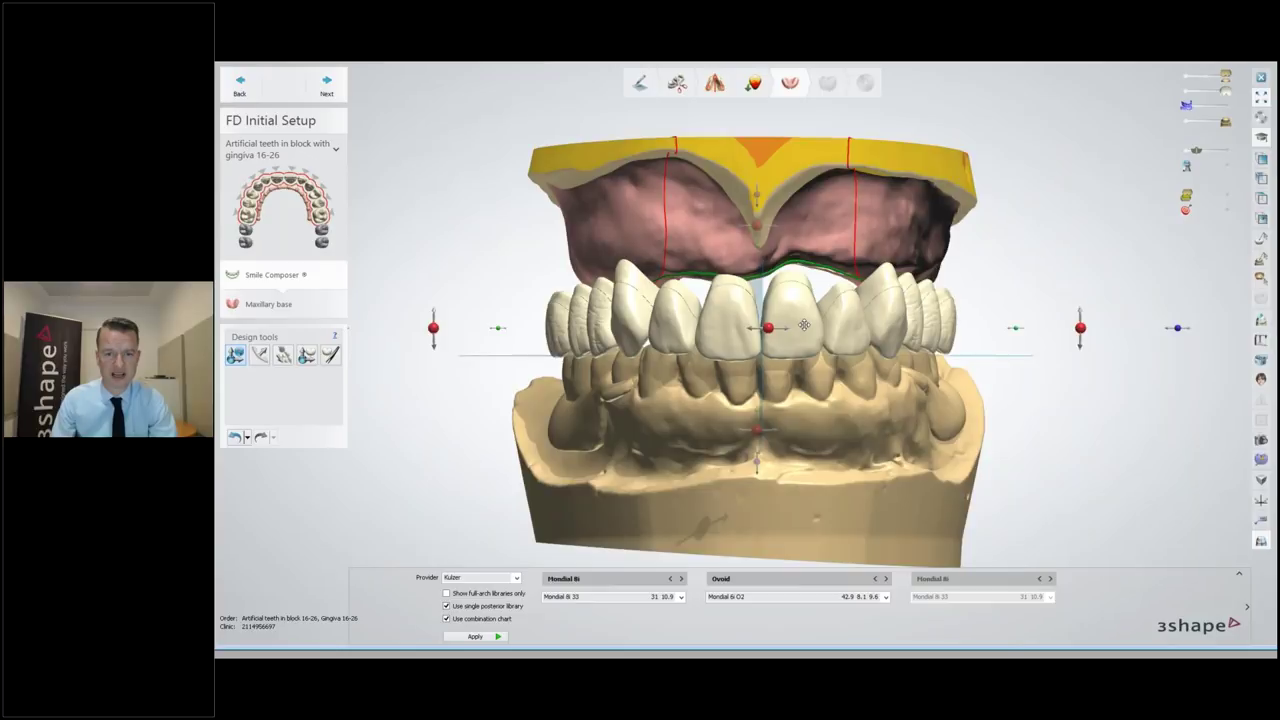
Try moving the whole upper tooth setup slightly upward toward the gingiva
scroll(804, 325, "up", 3)
scroll(804, 325, "down", 3)
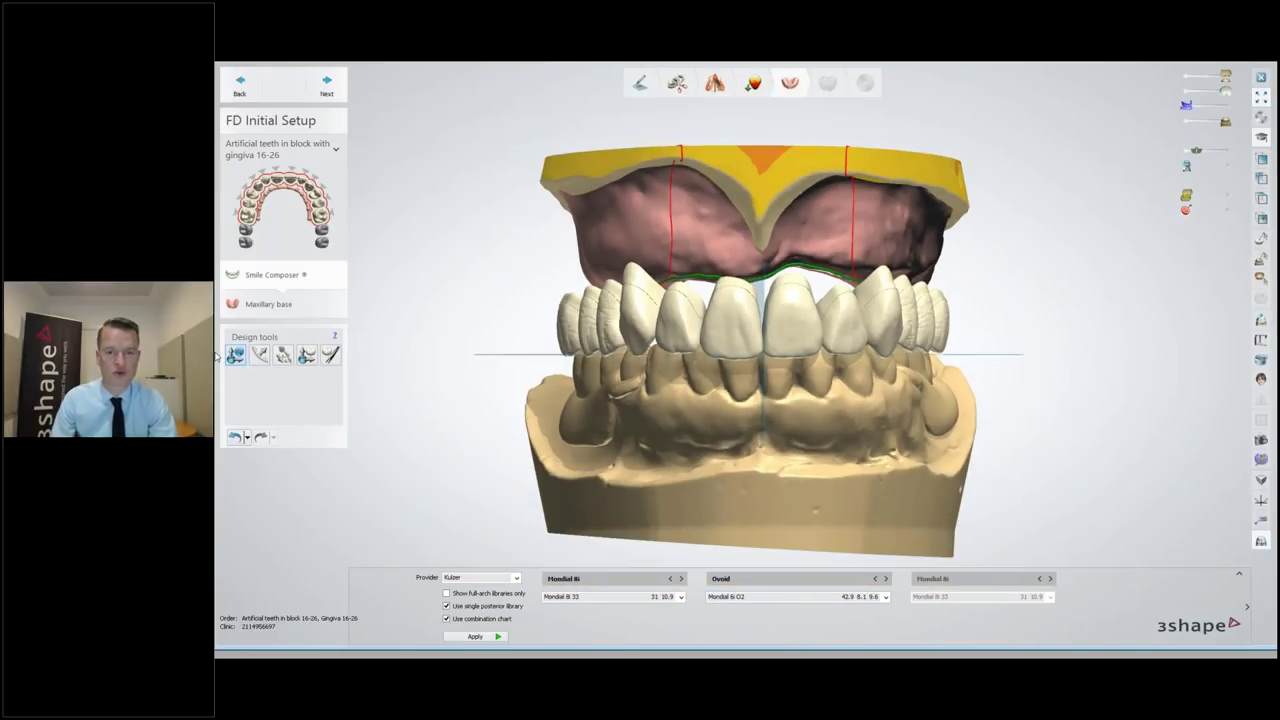
mouse_move(784, 311)
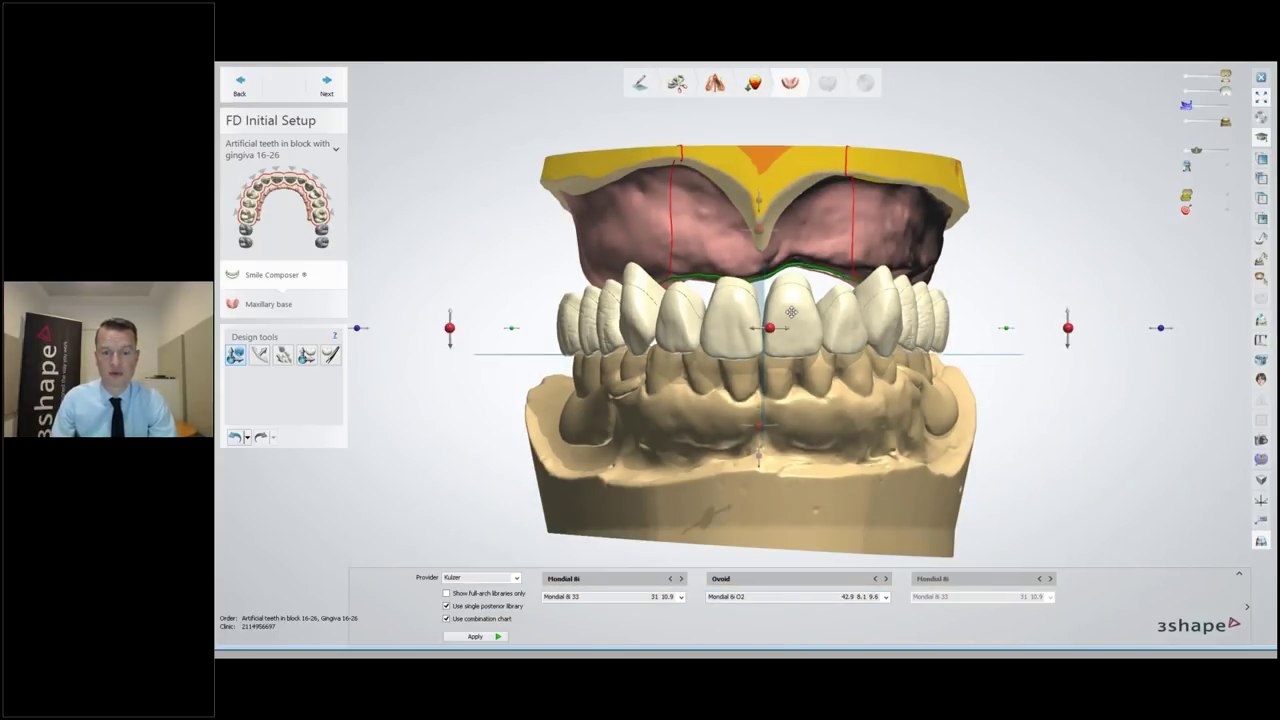
left_click_drag(791, 313, 789, 303)
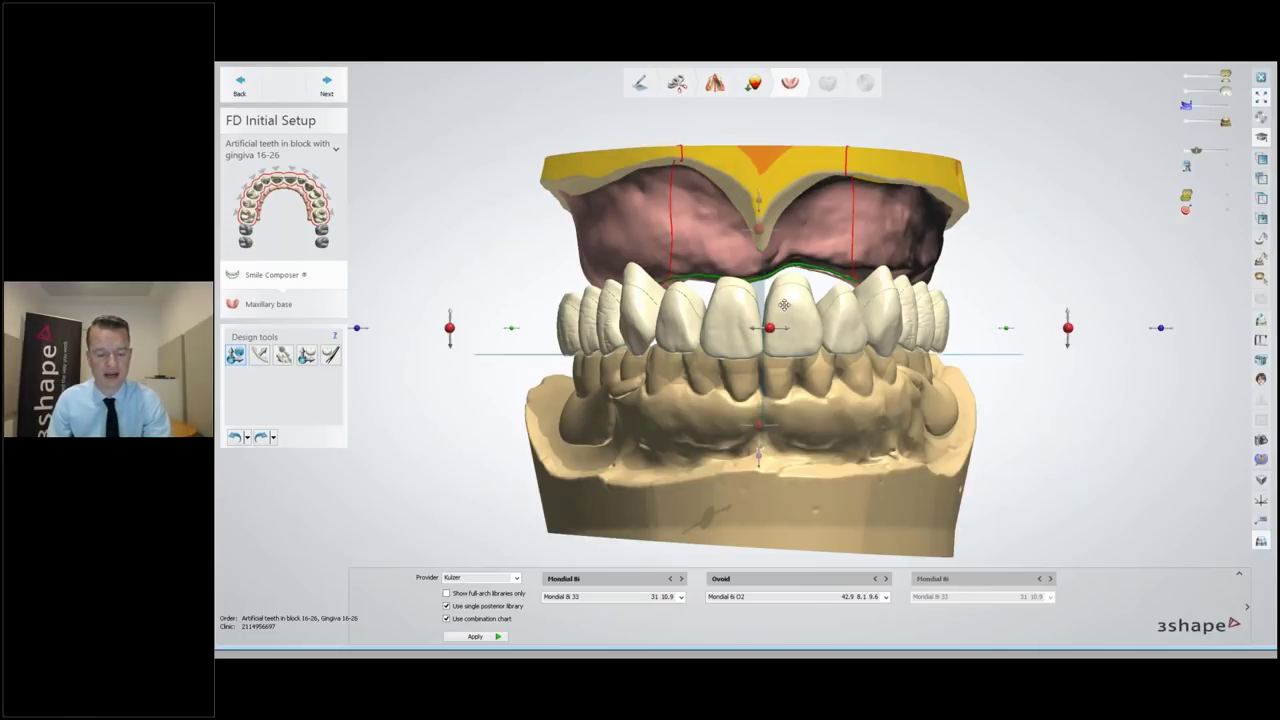
Hide the lower jaw model and show the upper arch from the occlusal side
key("a")
left_click_drag(1197, 152, 1186, 152)
right_click_drag(963, 503, 959, 345)
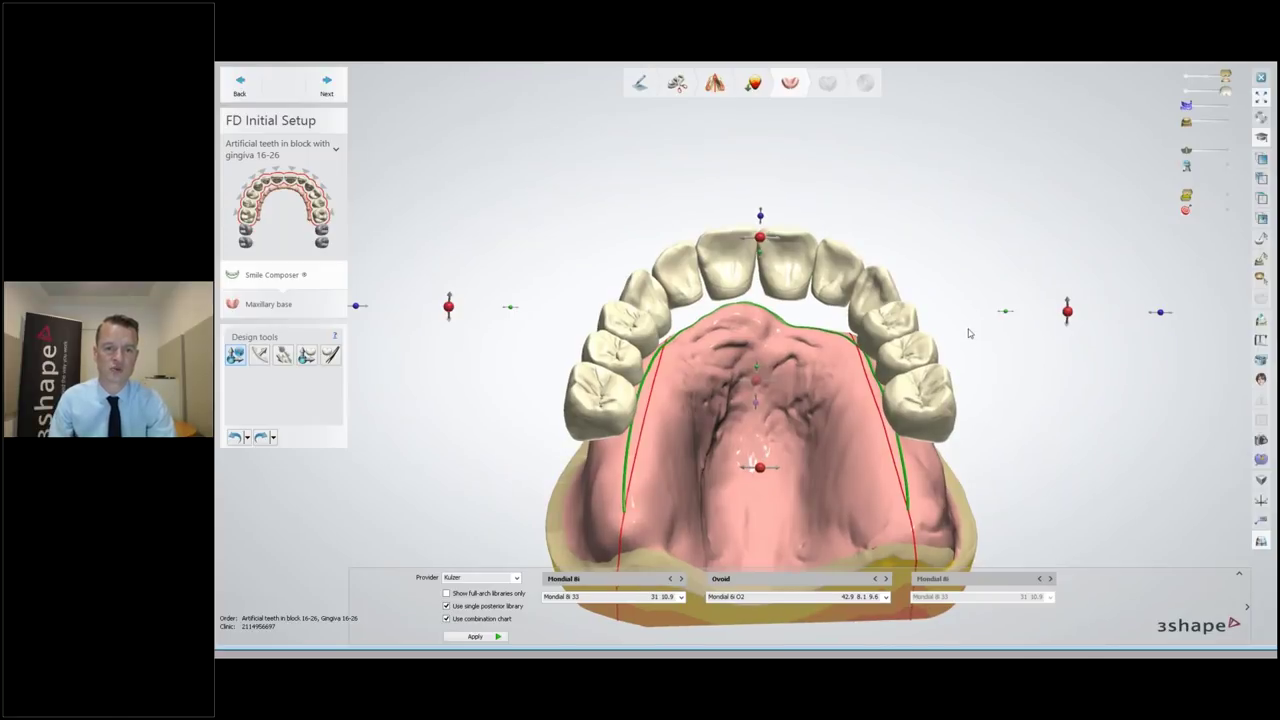
right_click_drag(968, 329, 991, 360)
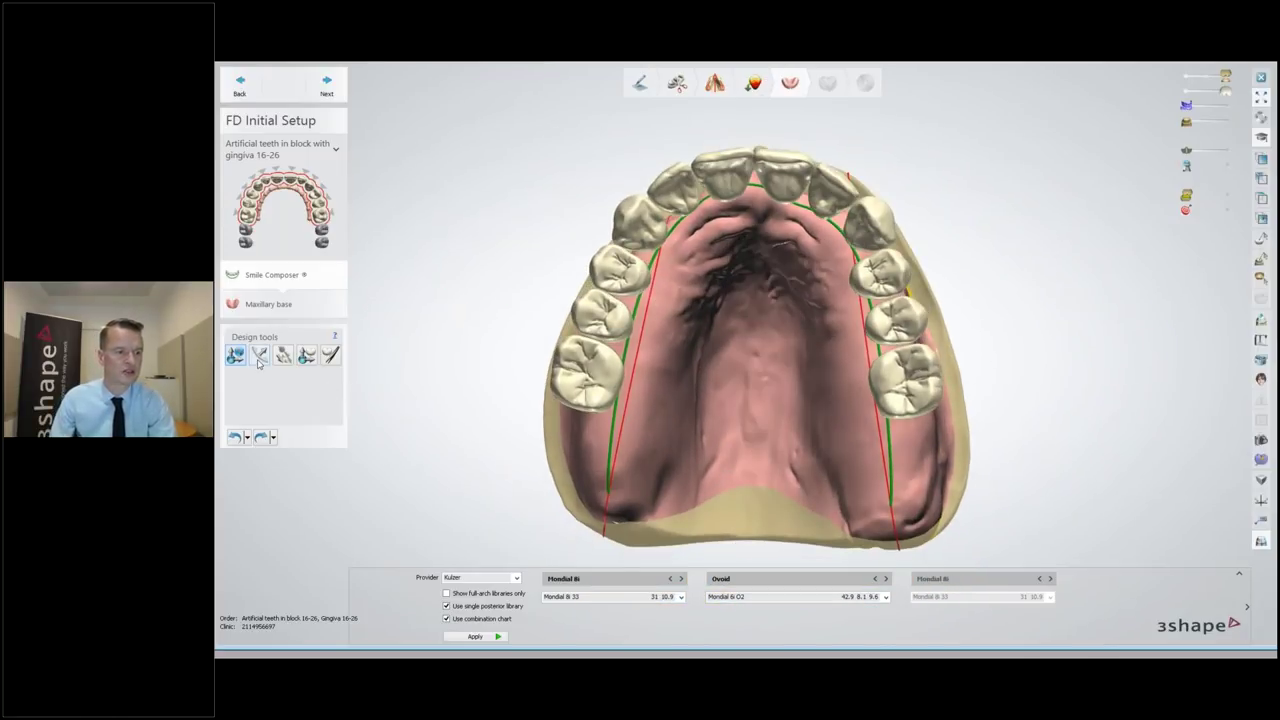
Narrow the posterior arch by shifting a first molar inward with symmetric design on, and turn symmetric design off
left_click(256, 357)
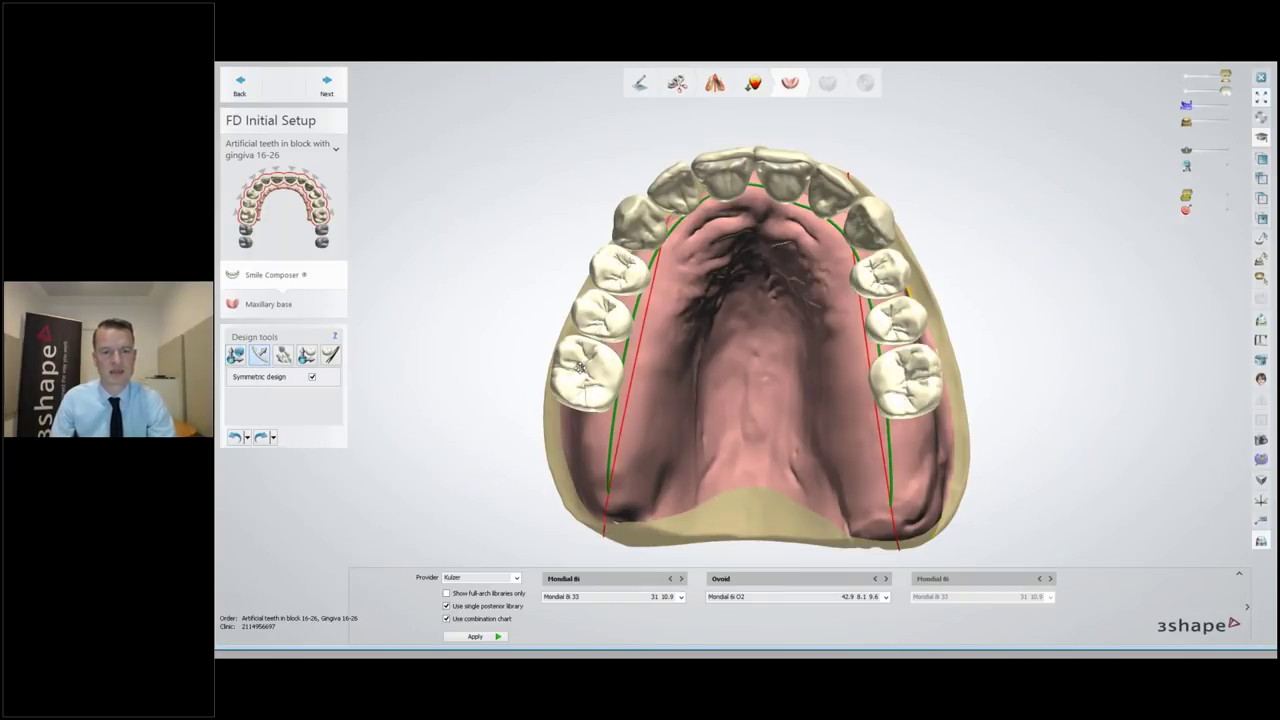
left_click_drag(576, 366, 604, 371)
left_click(312, 377)
key("ctrl+z")
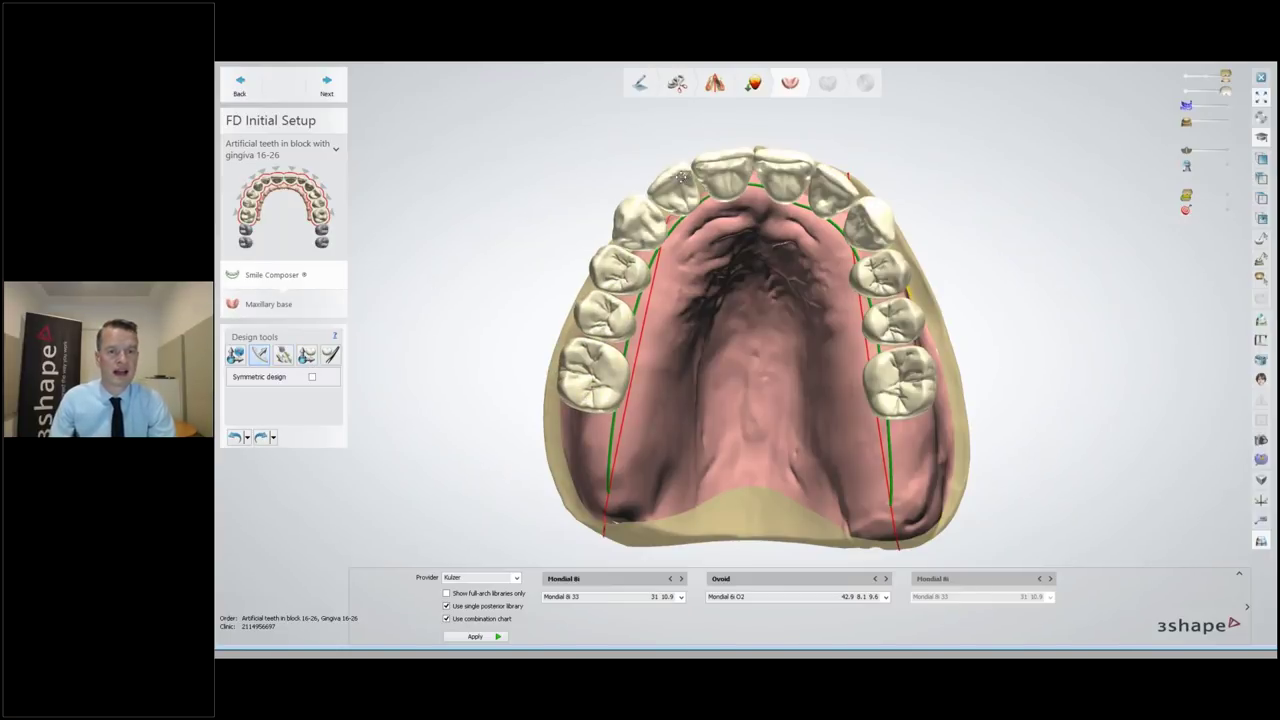
Try shifting one lateral incisor with the arch adjustment tool without symmetric design, undoing each attempt
left_click_drag(671, 176, 666, 173)
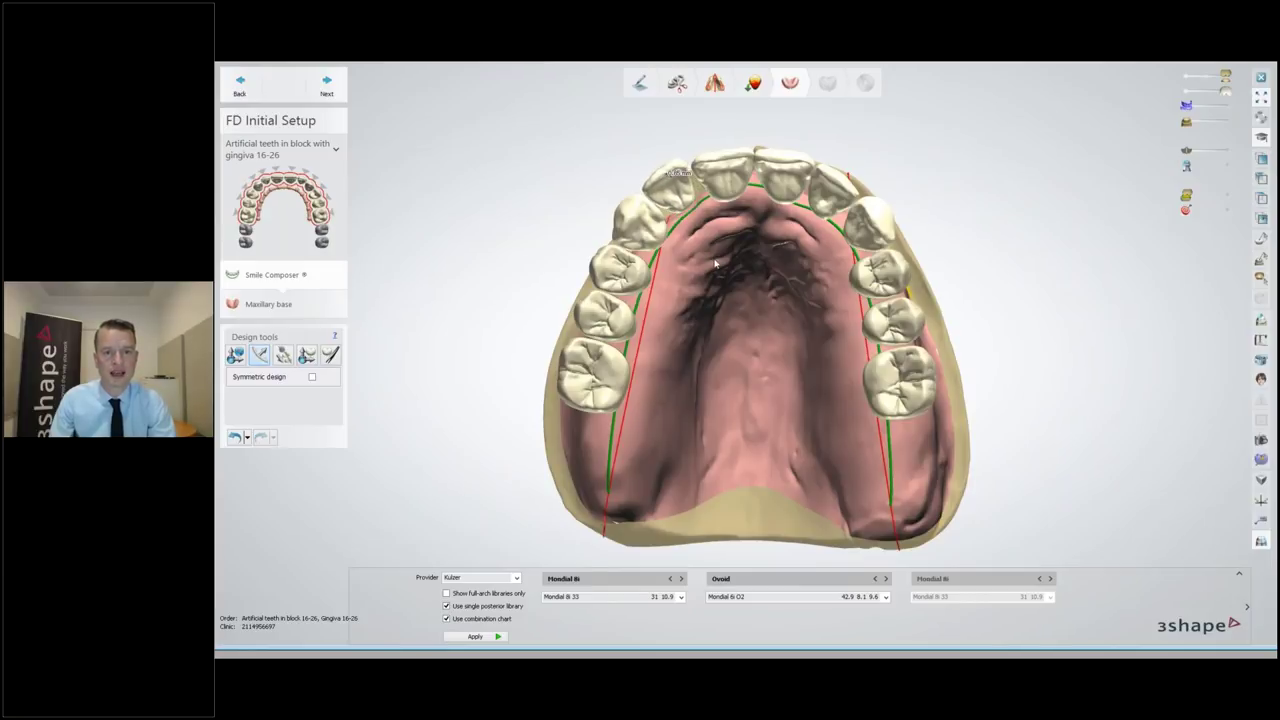
key("ctrl+z")
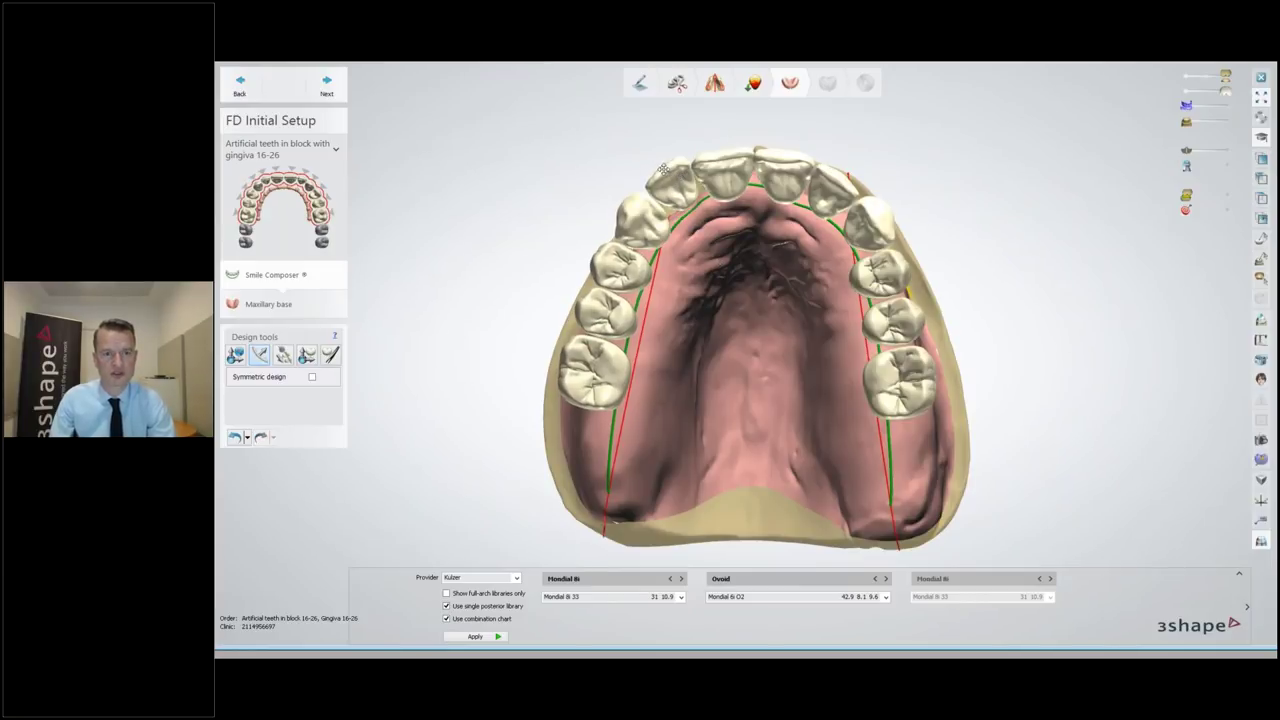
scroll(663, 170, "up", 2)
scroll(661, 169, "up", 3)
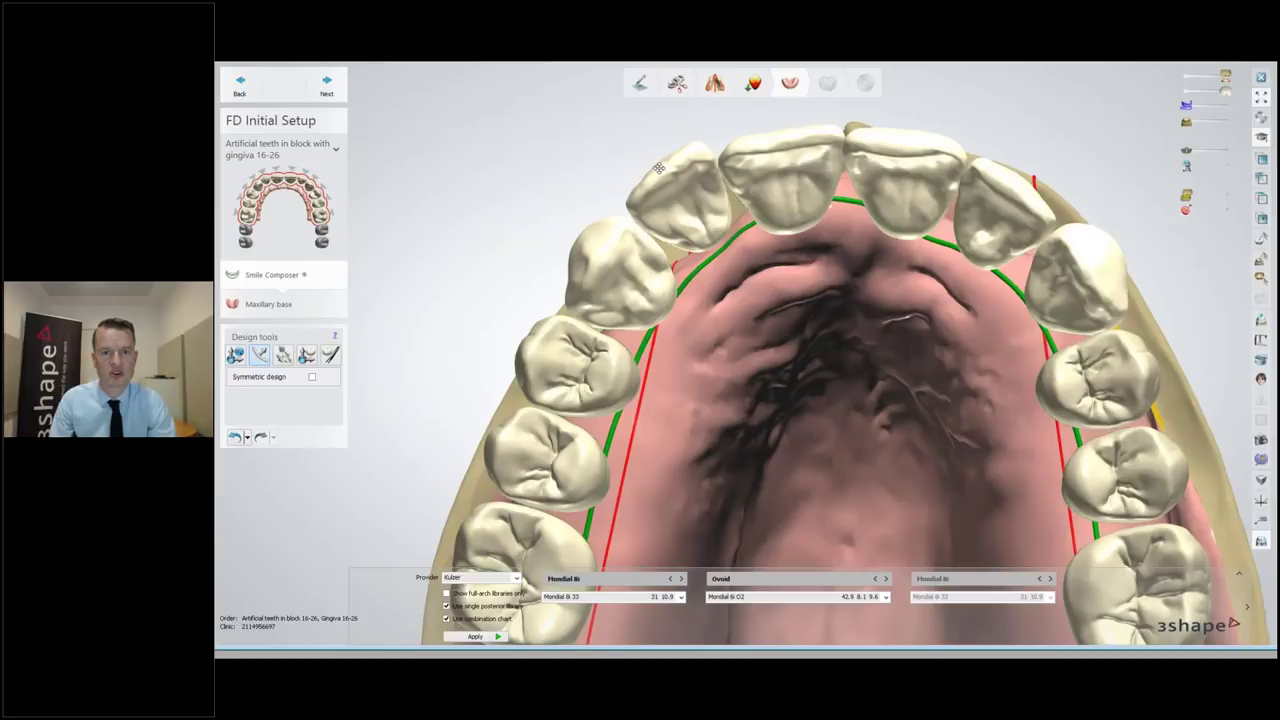
scroll(658, 168, "up", 2)
key("ctrl+z")
left_click_drag(688, 196, 676, 186)
key("ctrl+z")
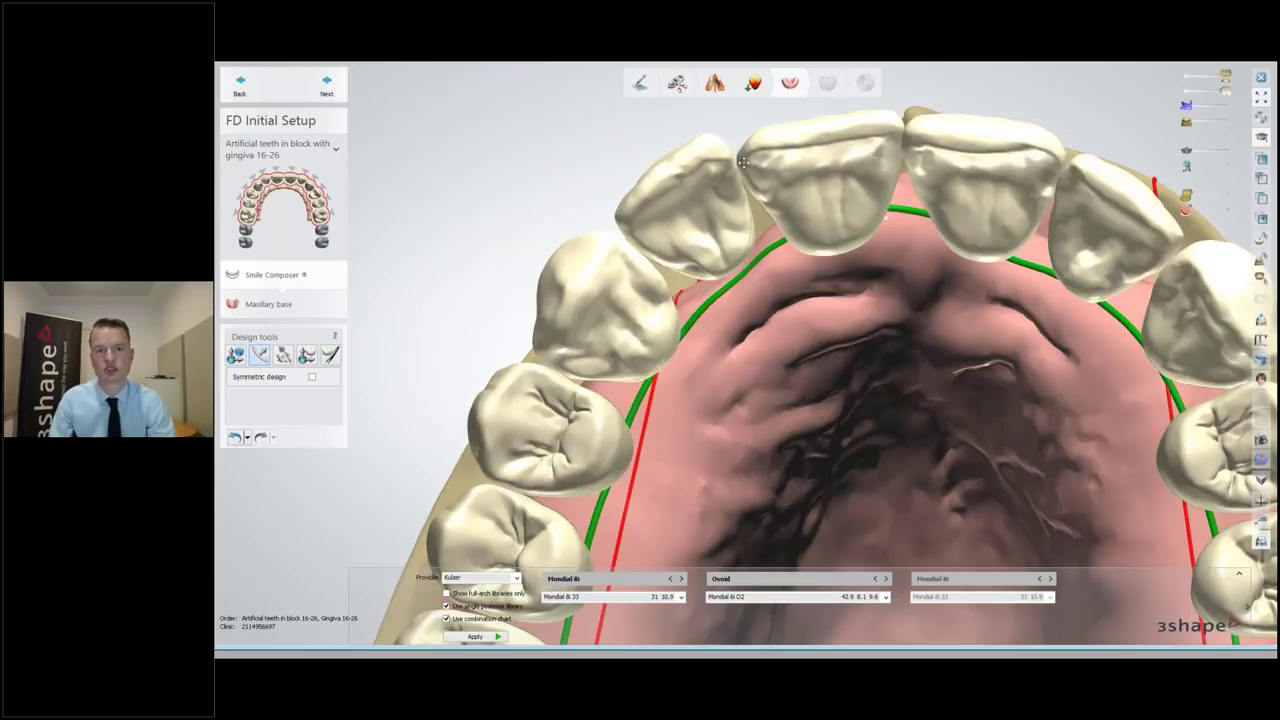
left_click(744, 162)
key("ctrl+z")
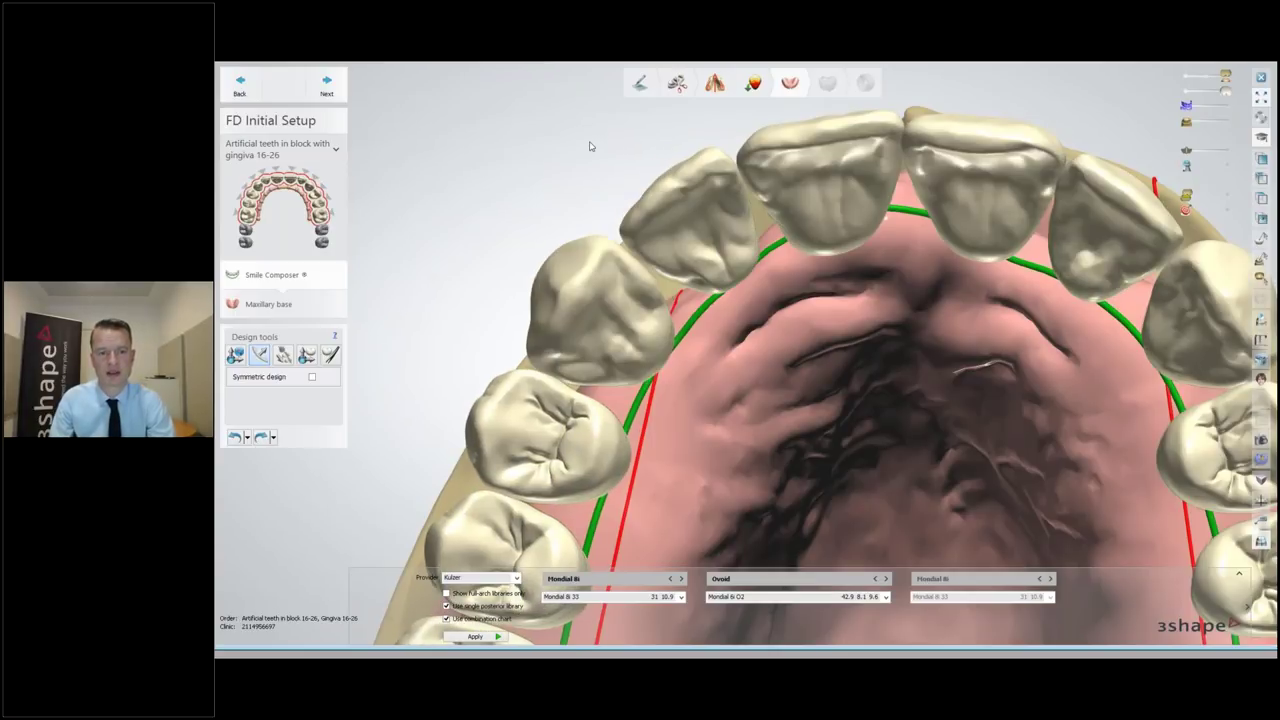
scroll(591, 146, "down", 5)
middle_click_drag(688, 256, 759, 283)
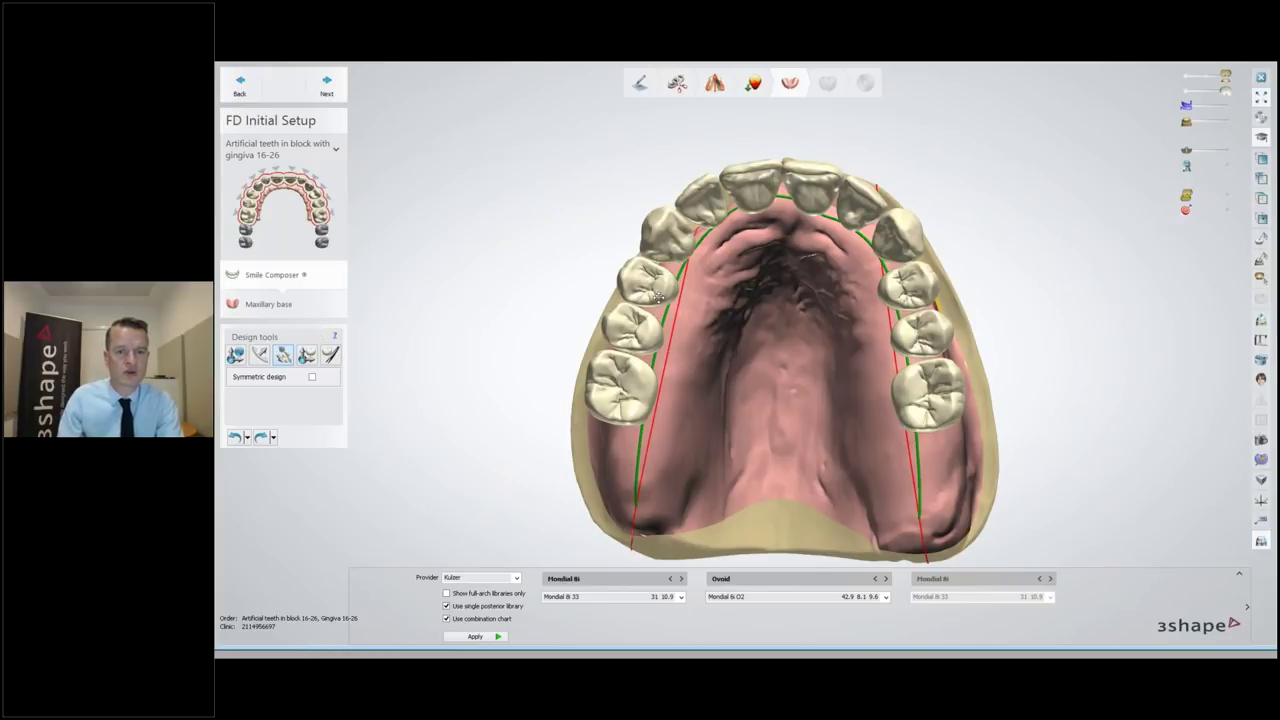
Switch to individual tooth positioning without symmetric design and try moving the lateral incisor vertically by its control point
left_click(307, 355)
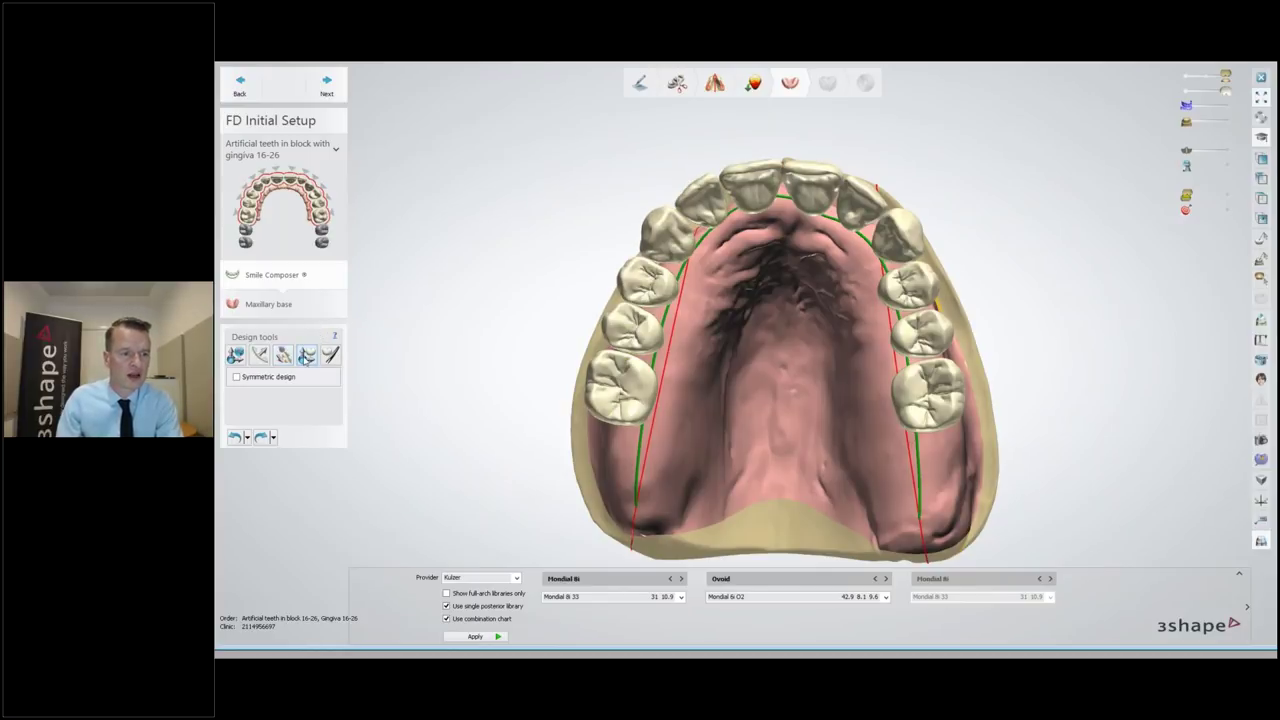
right_click_drag(561, 161, 590, 182)
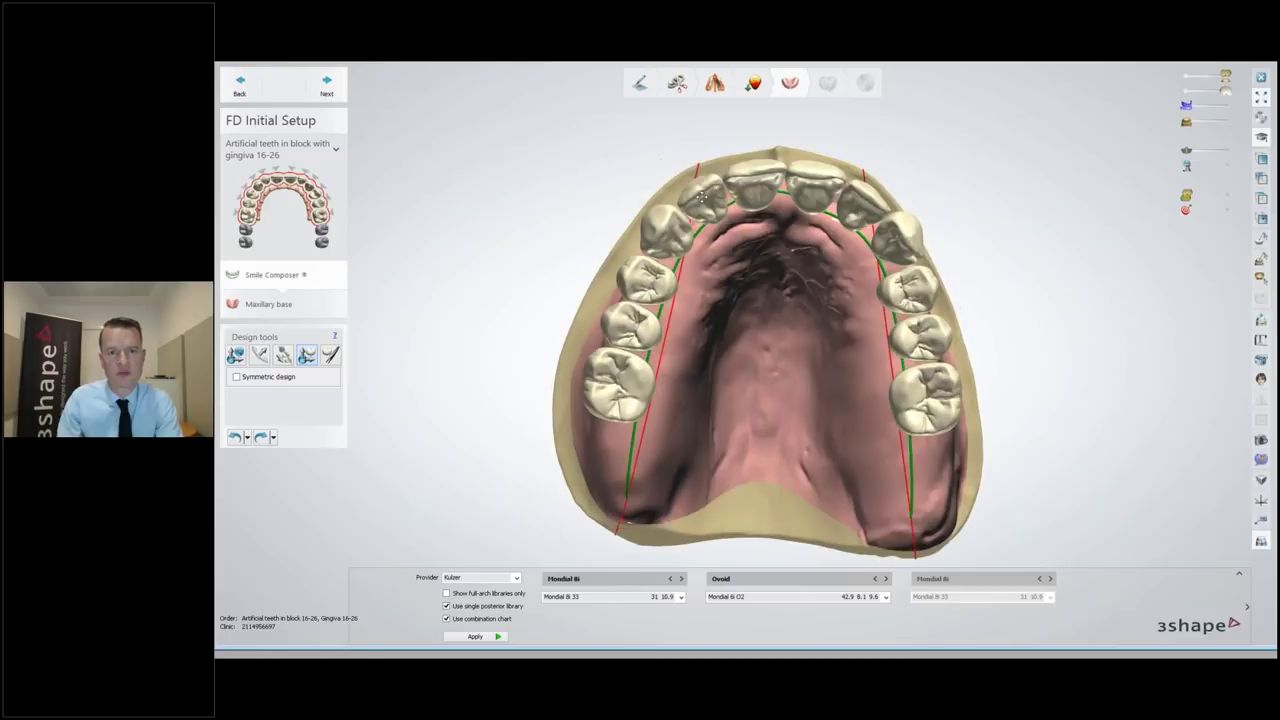
mouse_move(706, 201)
right_click_drag(723, 289, 680, 345)
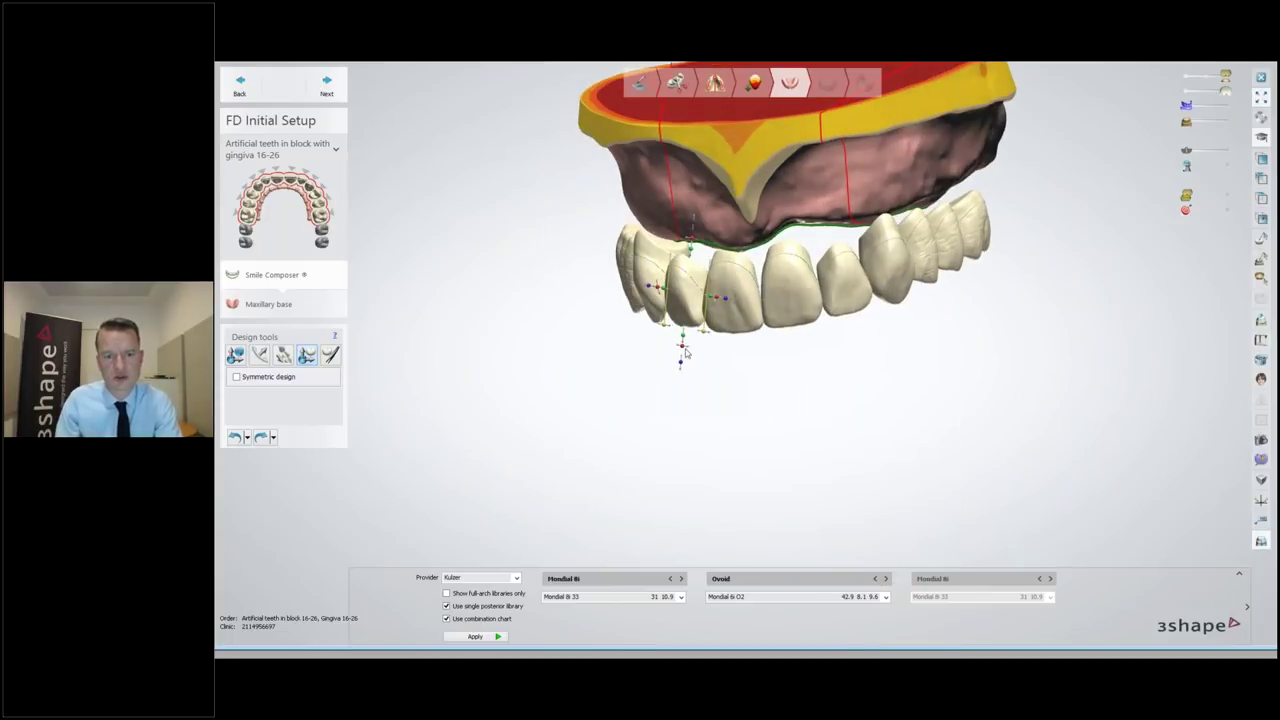
left_click_drag(684, 357, 681, 355)
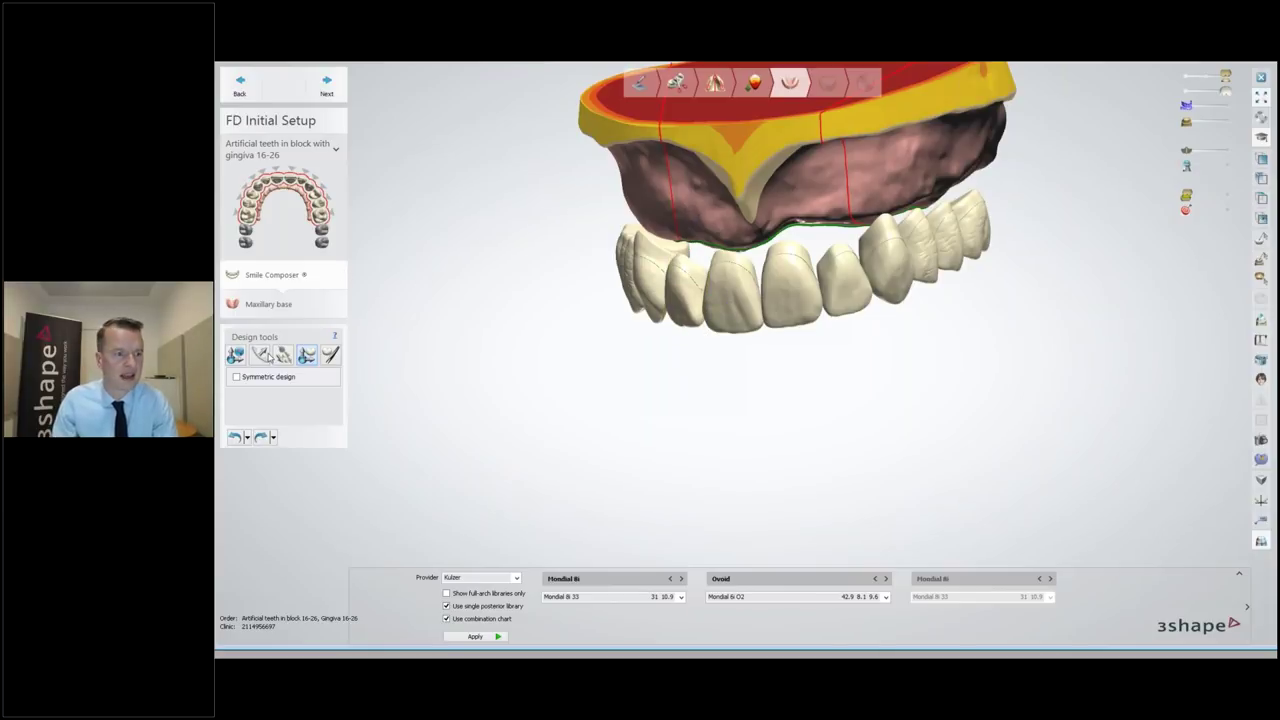
Turn symmetric design on and nudge the lateral incisor by its incisal control point
left_click(237, 377)
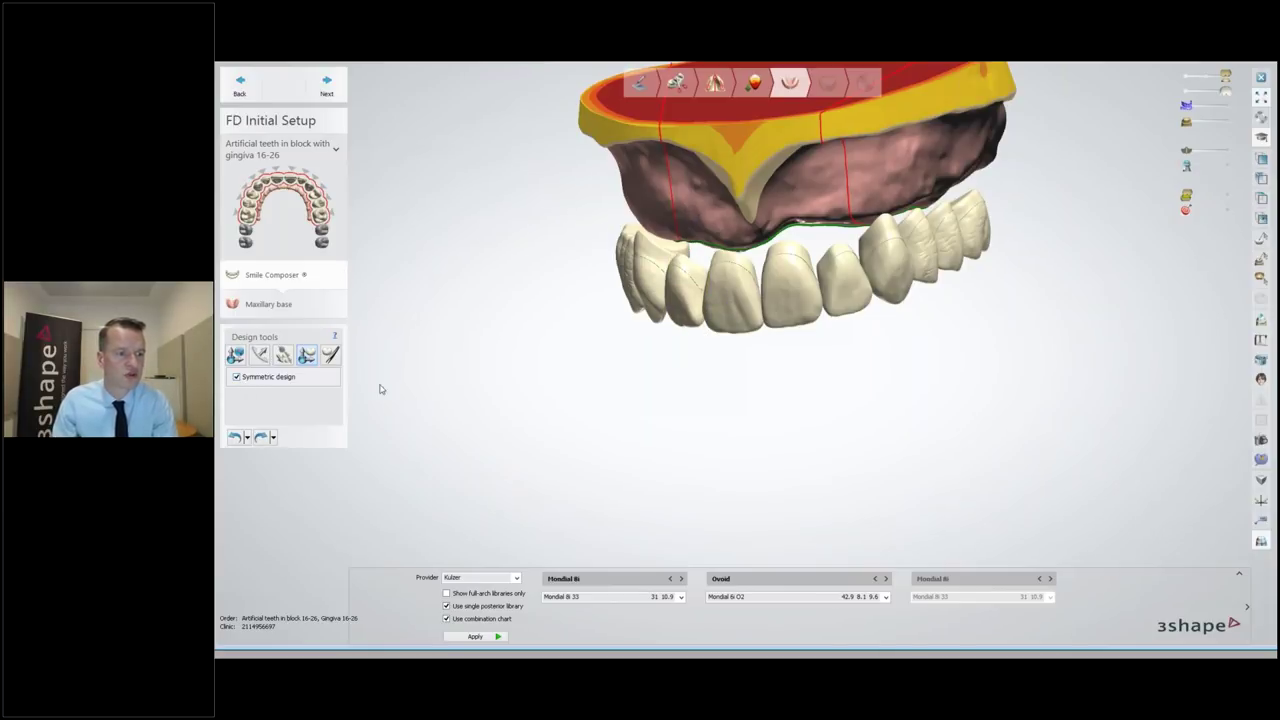
left_click(681, 317)
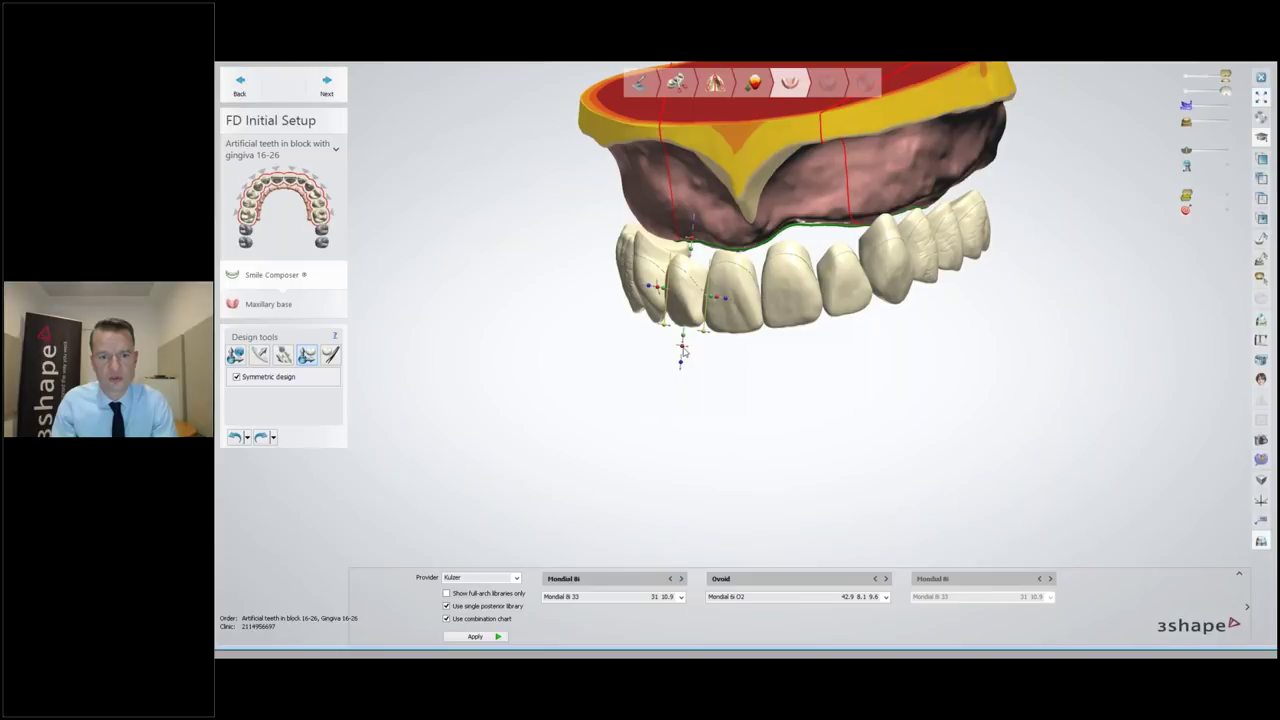
left_click_drag(681, 350, 680, 350)
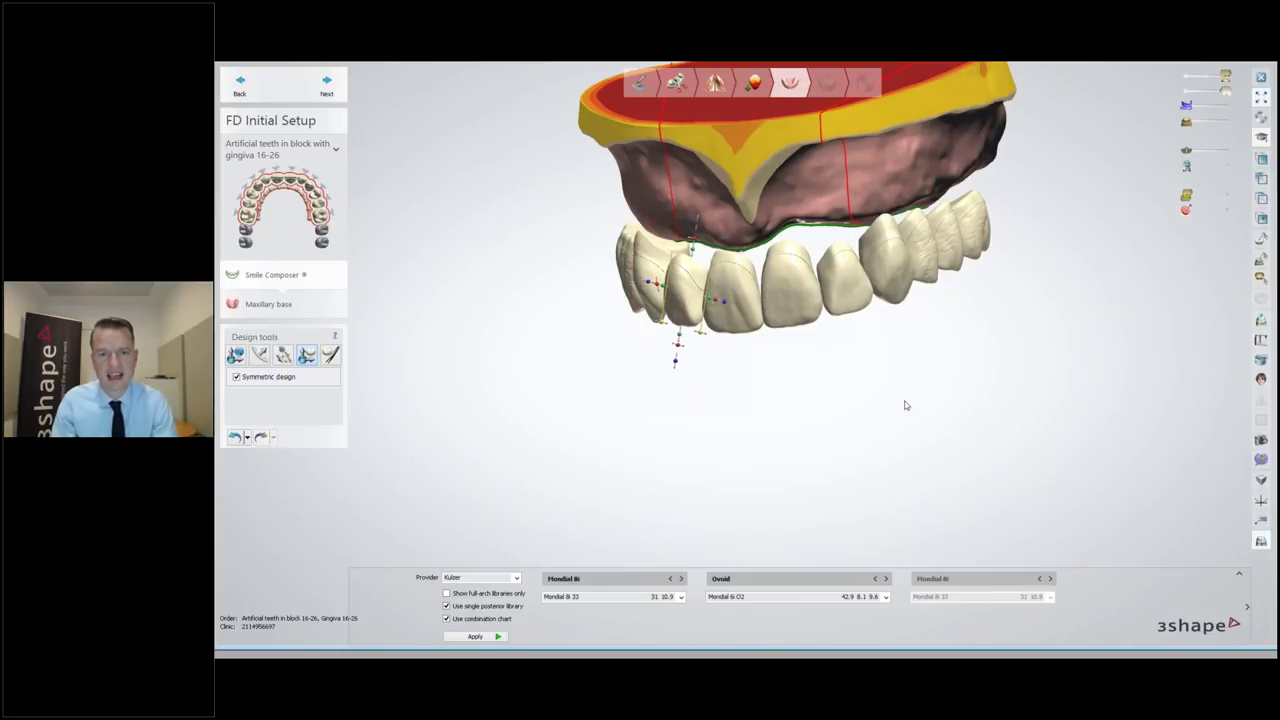
Activate the 3.64 mm morphing tool and show the contact distance color map on the teeth from the occlusal side
right_click_drag(909, 400, 922, 256)
left_click(329, 360)
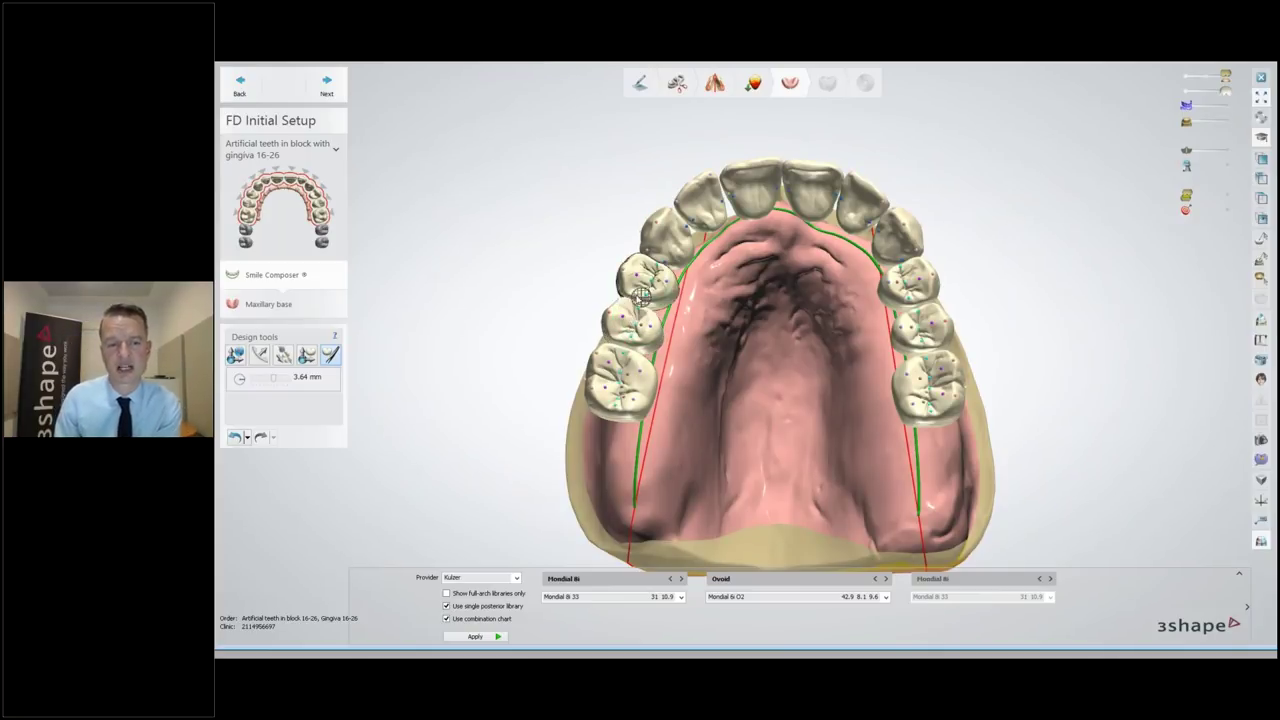
right_click_drag(728, 343, 767, 257)
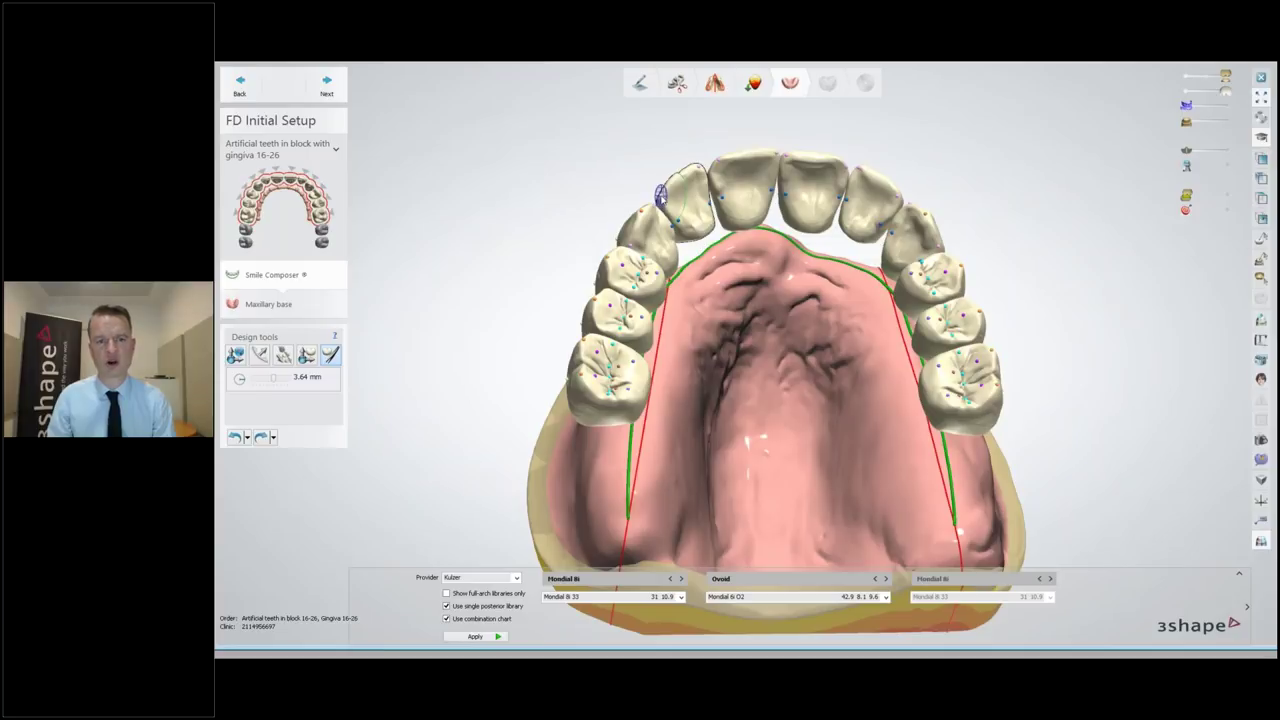
left_click(1226, 196)
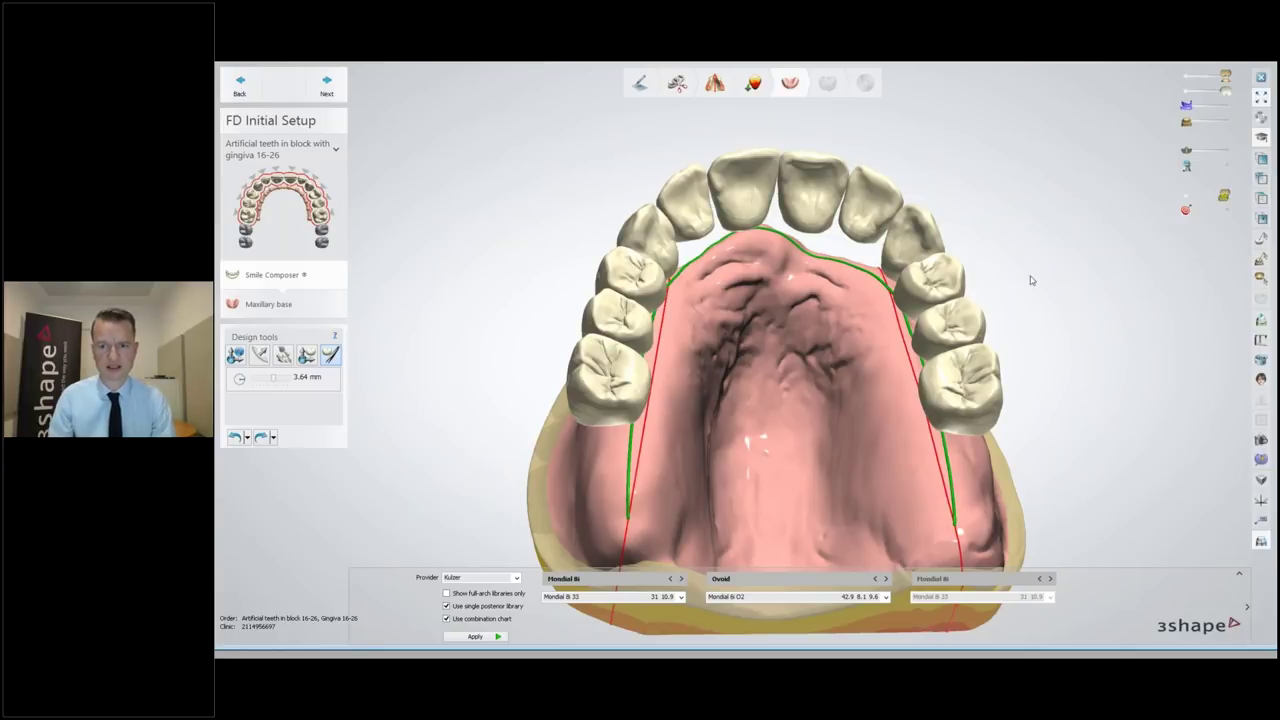
right_click_drag(1030, 280, 1051, 283)
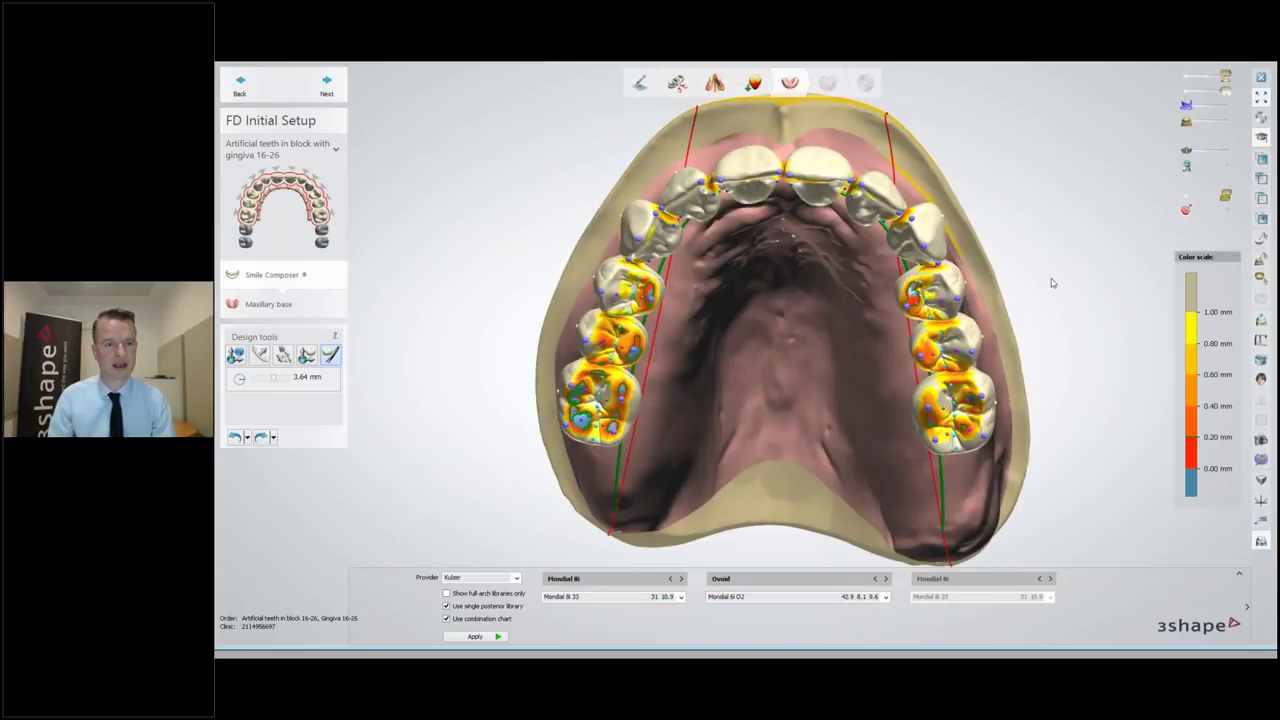
Adjust a first molar's tilt and the opposite second premolar with individual tooth positioning and symmetric design on
left_click(307, 355)
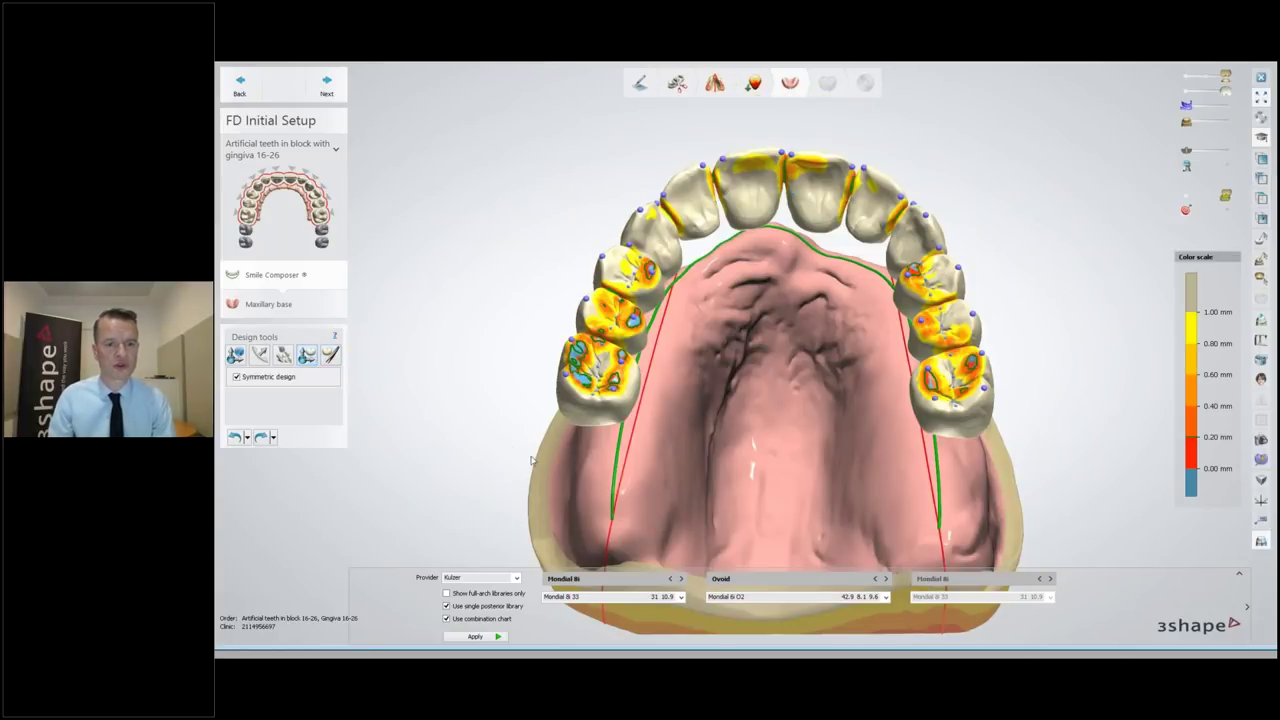
left_click(600, 373)
mouse_move(736, 464)
right_mouse_down()
mouse_move(723, 428)
mouse_move(722, 458)
right_mouse_up()
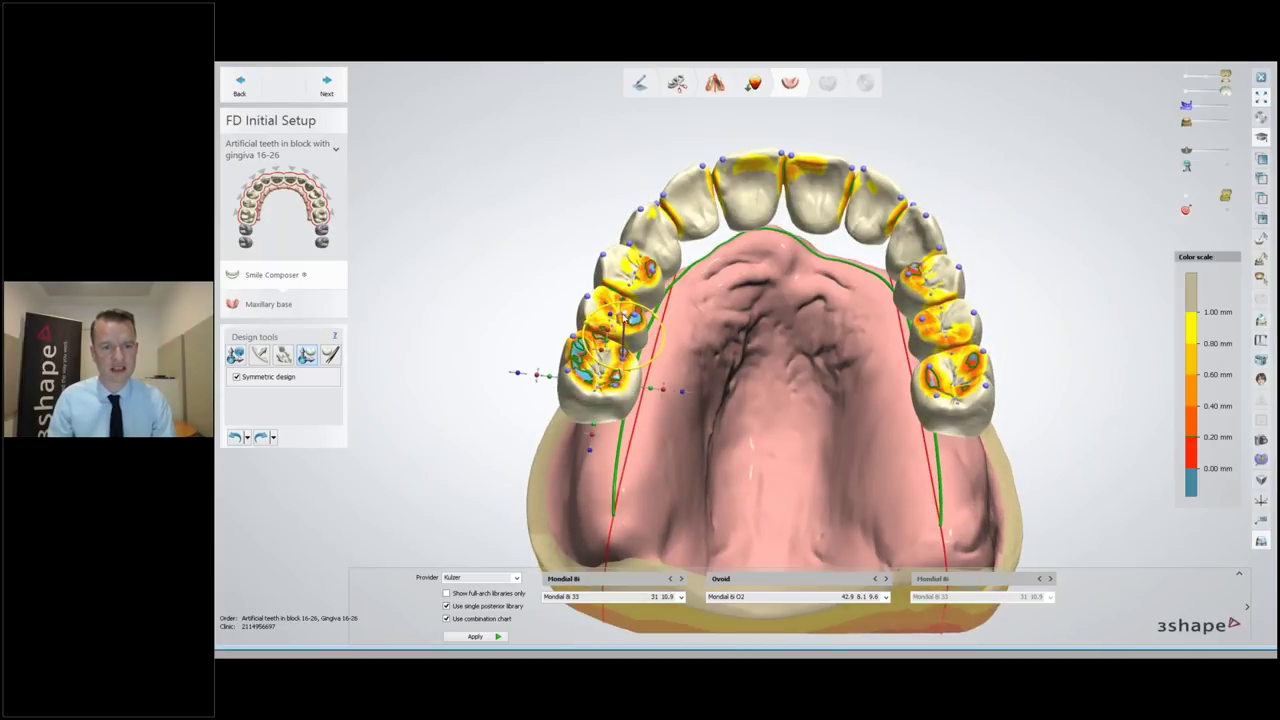
left_click_drag(621, 317, 621, 318)
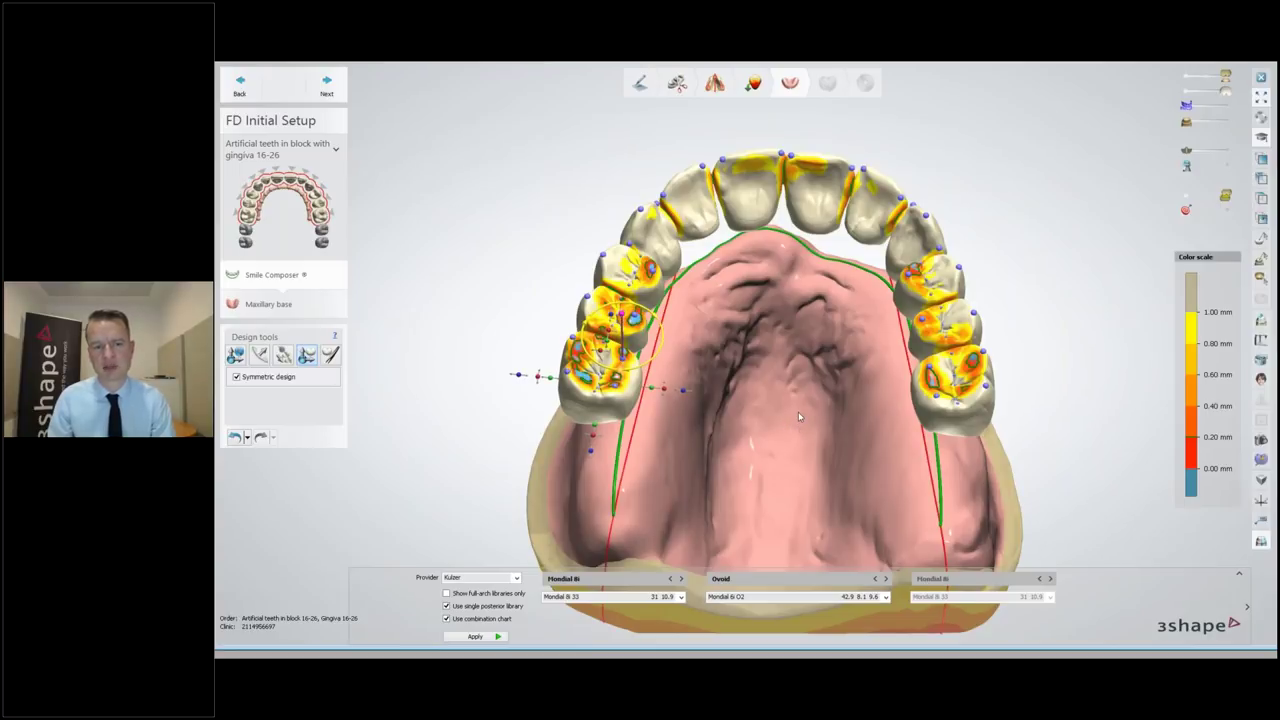
right_click_drag(798, 412, 805, 455)
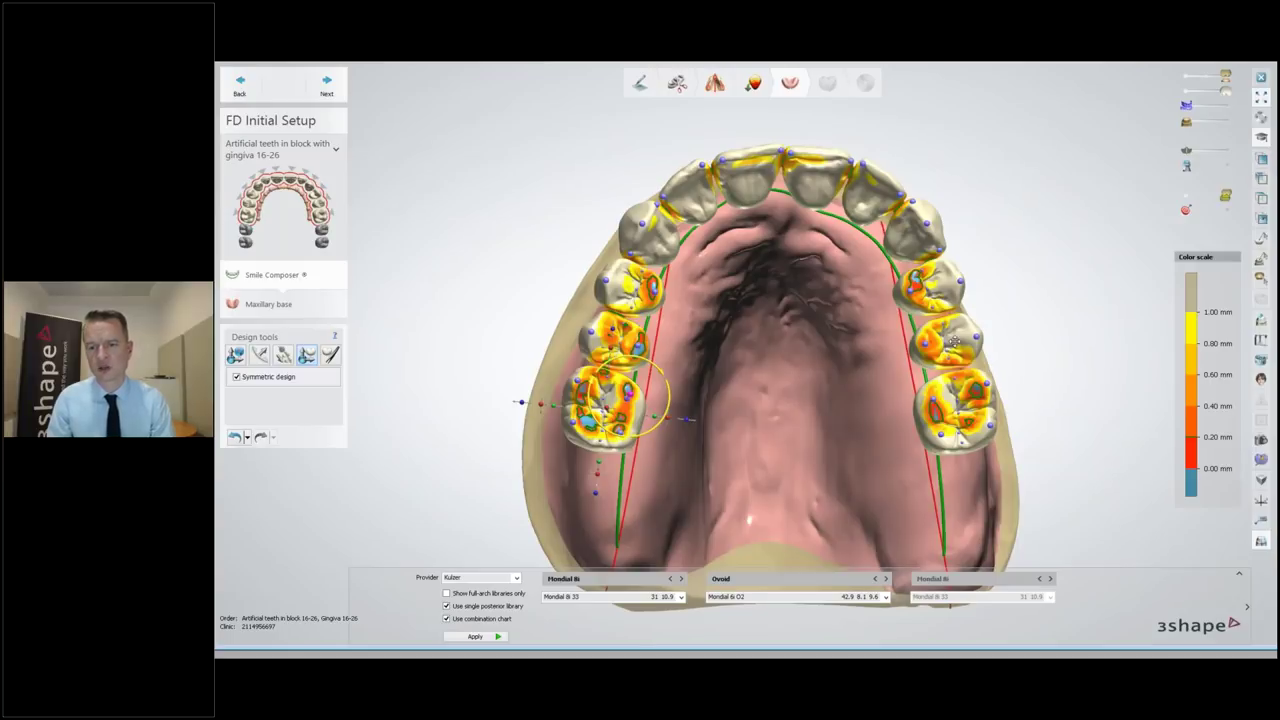
left_click_drag(954, 342, 954, 343)
right_click_drag(976, 346, 972, 345)
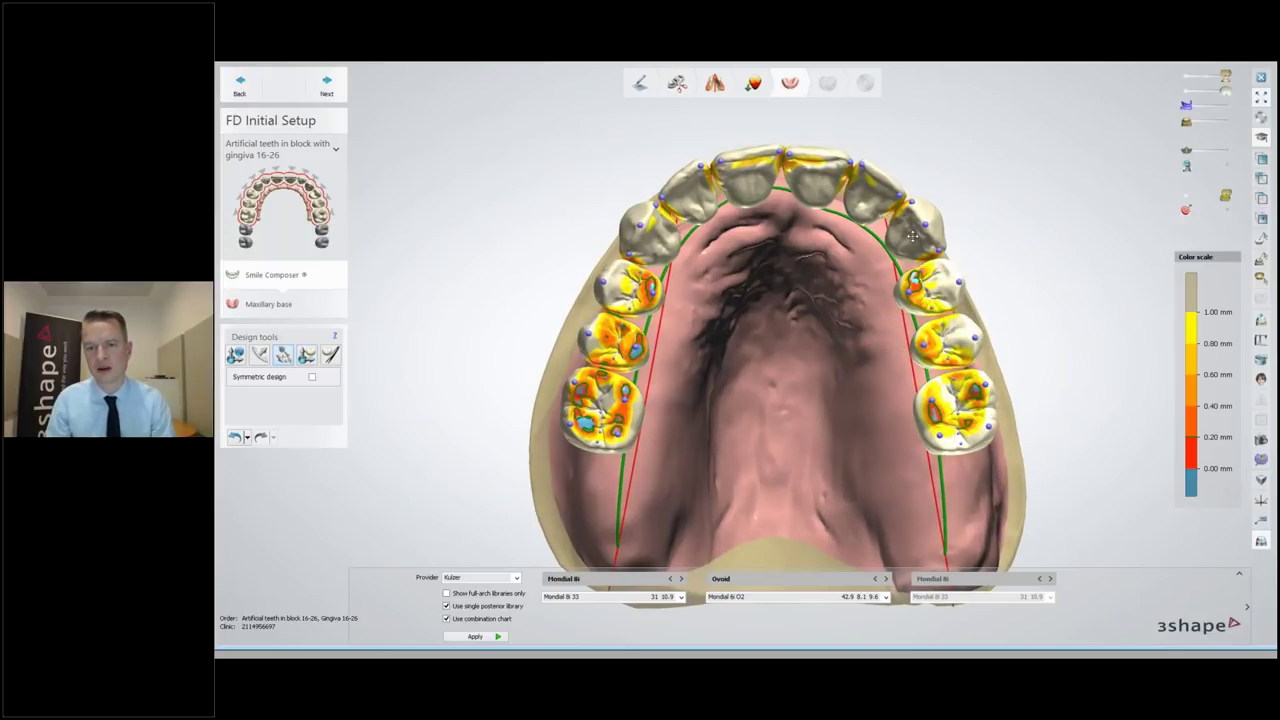
Return to individual tooth positioning with symmetric design and bring the canine to mesial contact
left_click(330, 354)
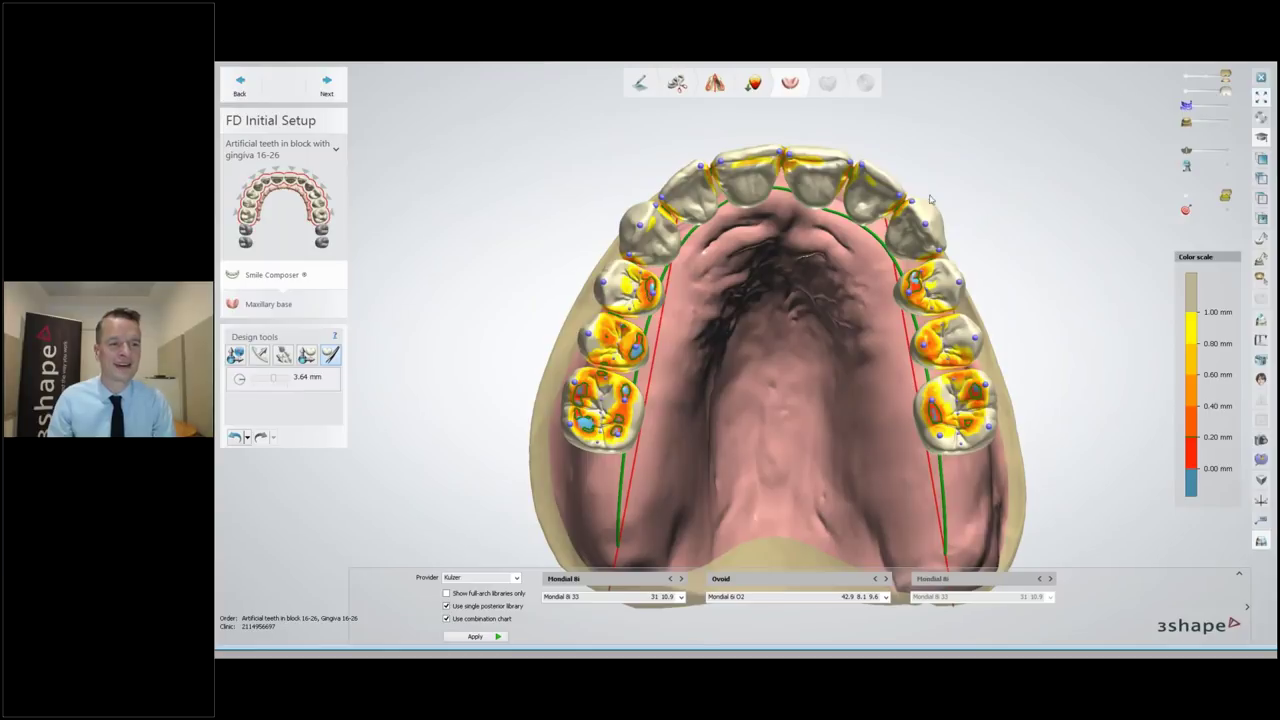
left_click(305, 354)
right_click(917, 242)
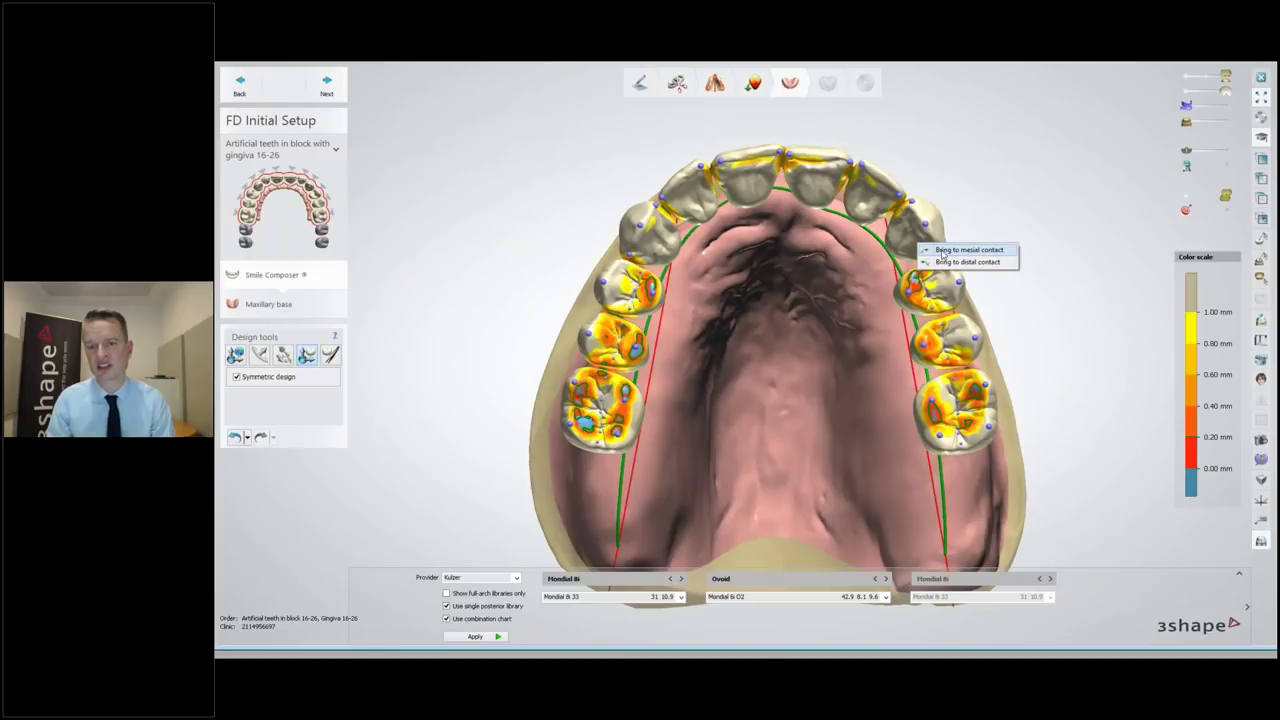
left_click(945, 250)
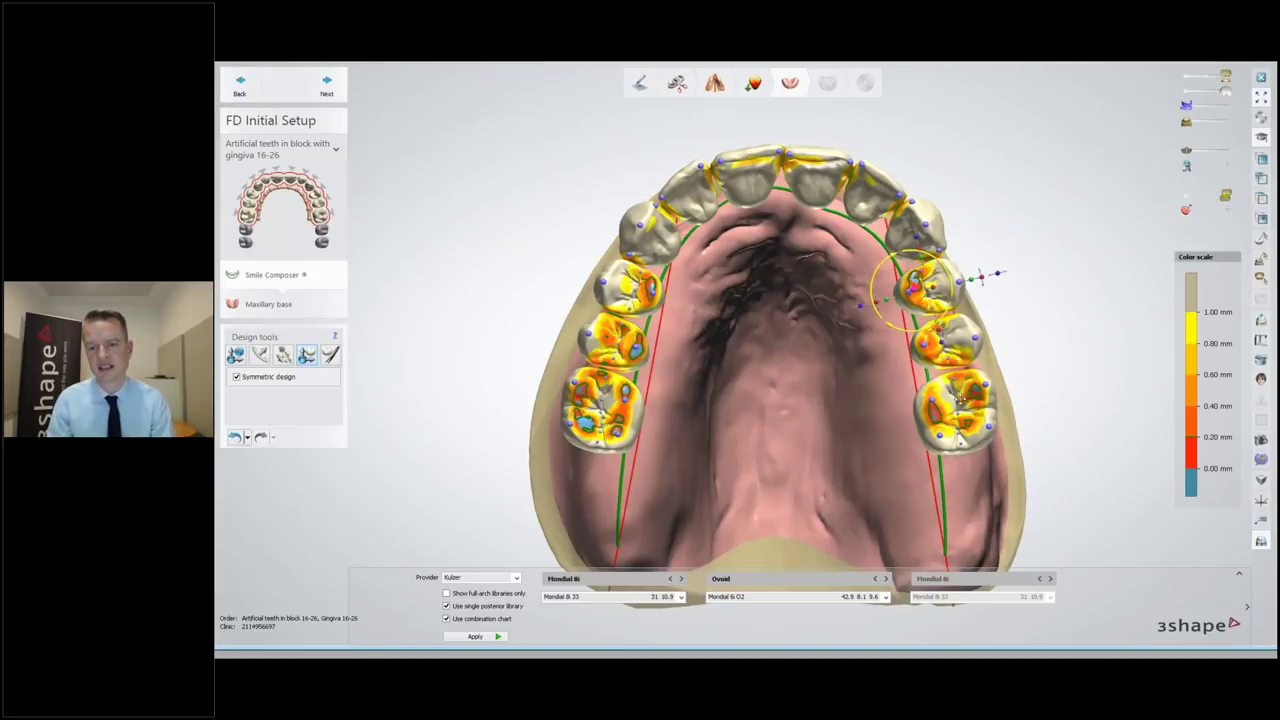
Refine the opposite first molar's position with symmetric design on, using the contact color map as a guide
left_click_drag(958, 400, 957, 401)
left_click_drag(958, 409, 960, 412)
mouse_move(980, 376)
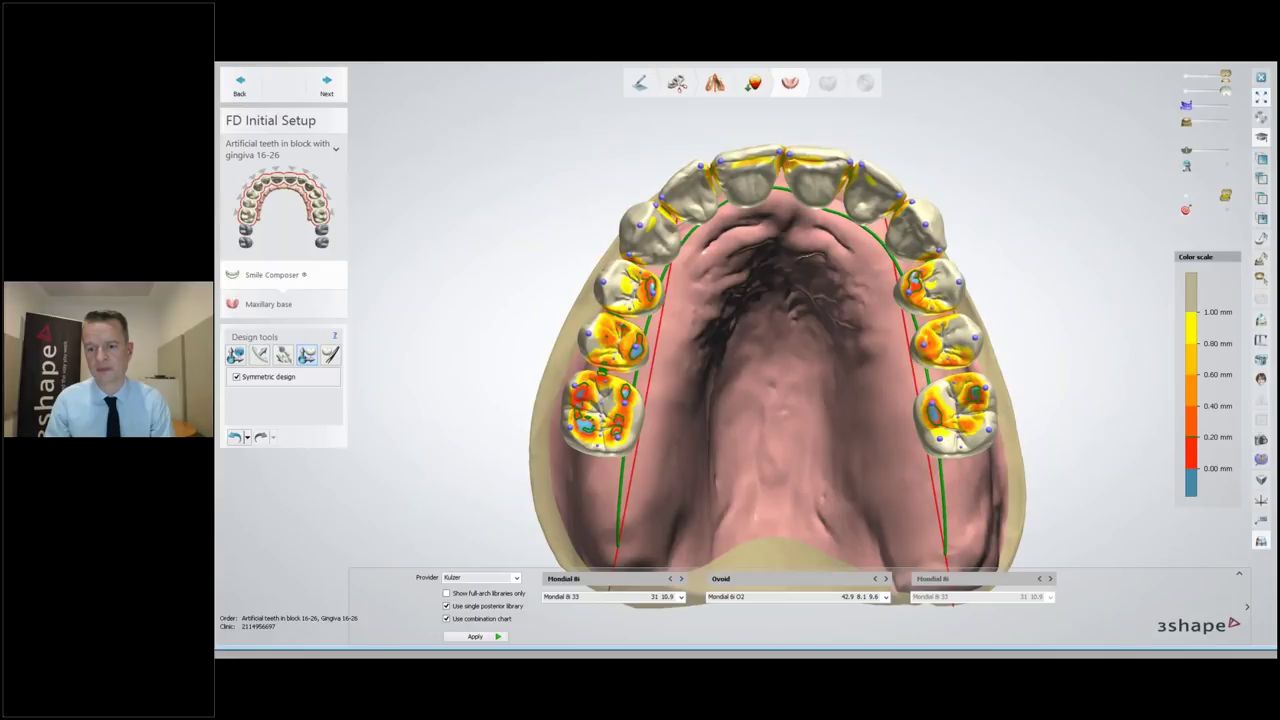
left_click_drag(964, 450, 963, 450)
right_click_drag(1016, 462, 1008, 425)
left_click_drag(985, 408, 984, 407)
right_click_drag(992, 350, 1012, 392)
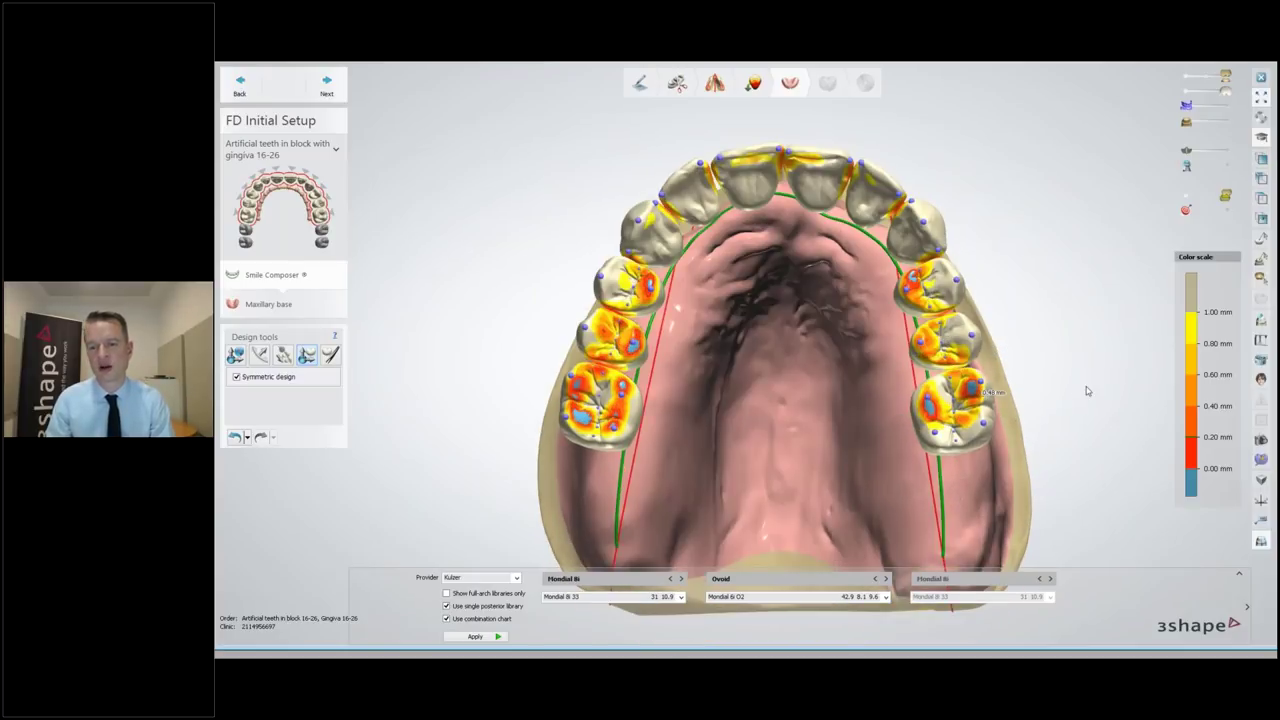
left_click(945, 405)
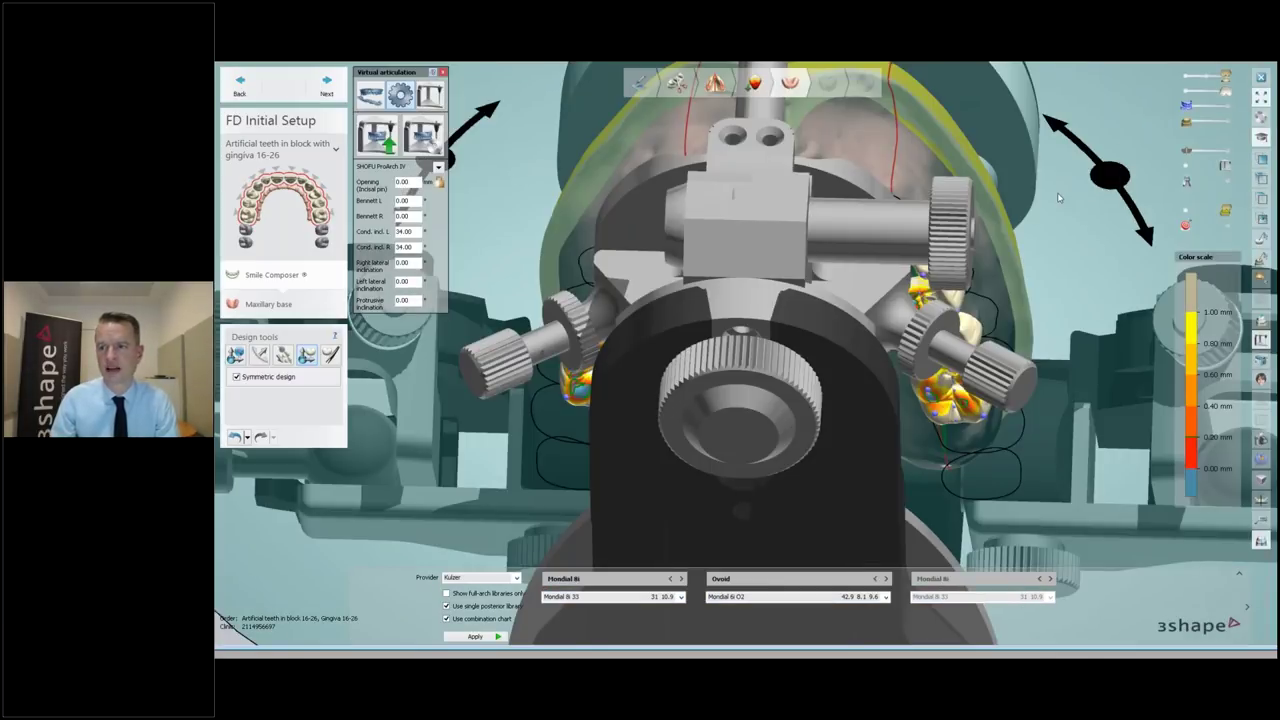
Examine the tooth setup from the front in the SHOFU ProArch IV virtual articulator and display its contact recording options
right_click_drag(1059, 198, 1052, 244)
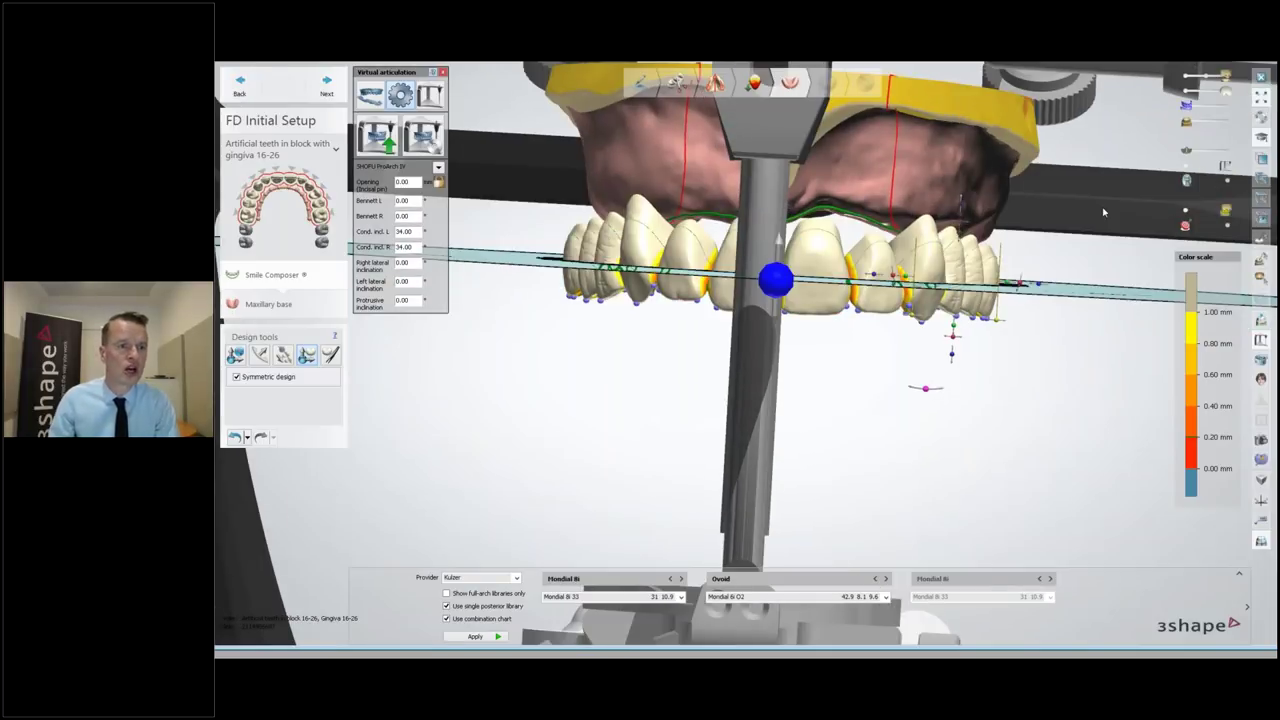
right_click_drag(1104, 212, 1046, 359)
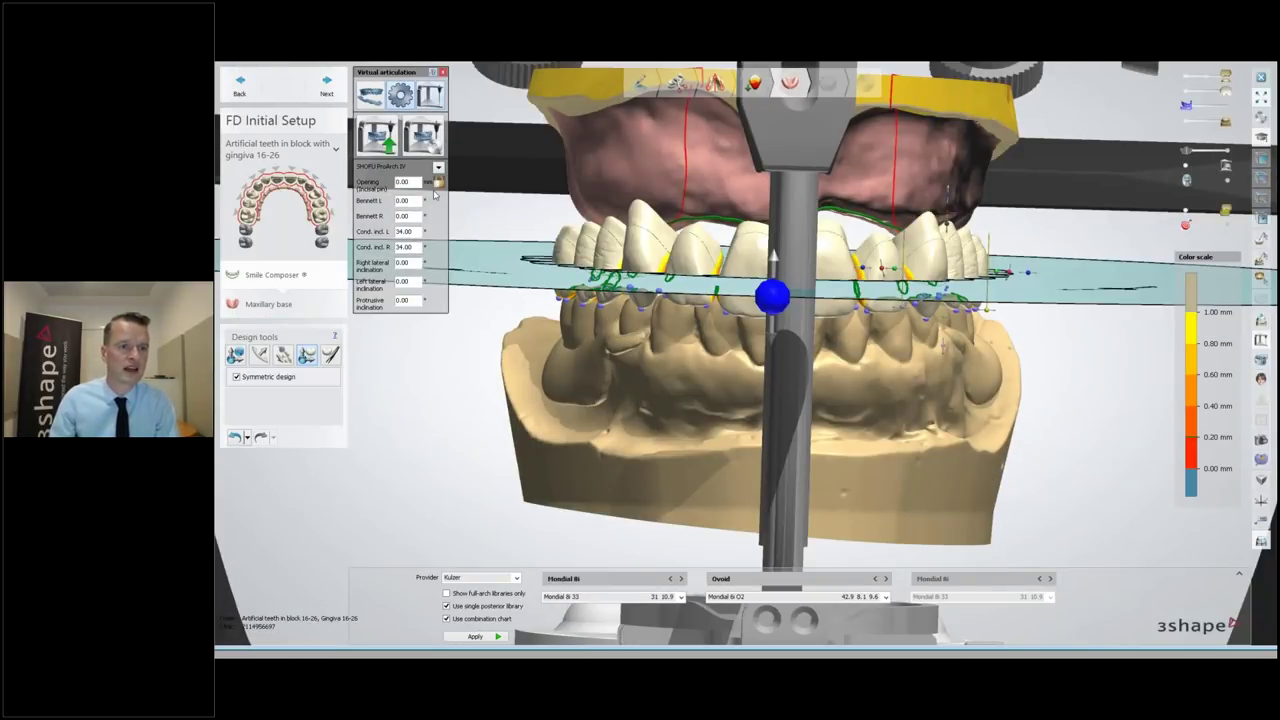
left_click(430, 95)
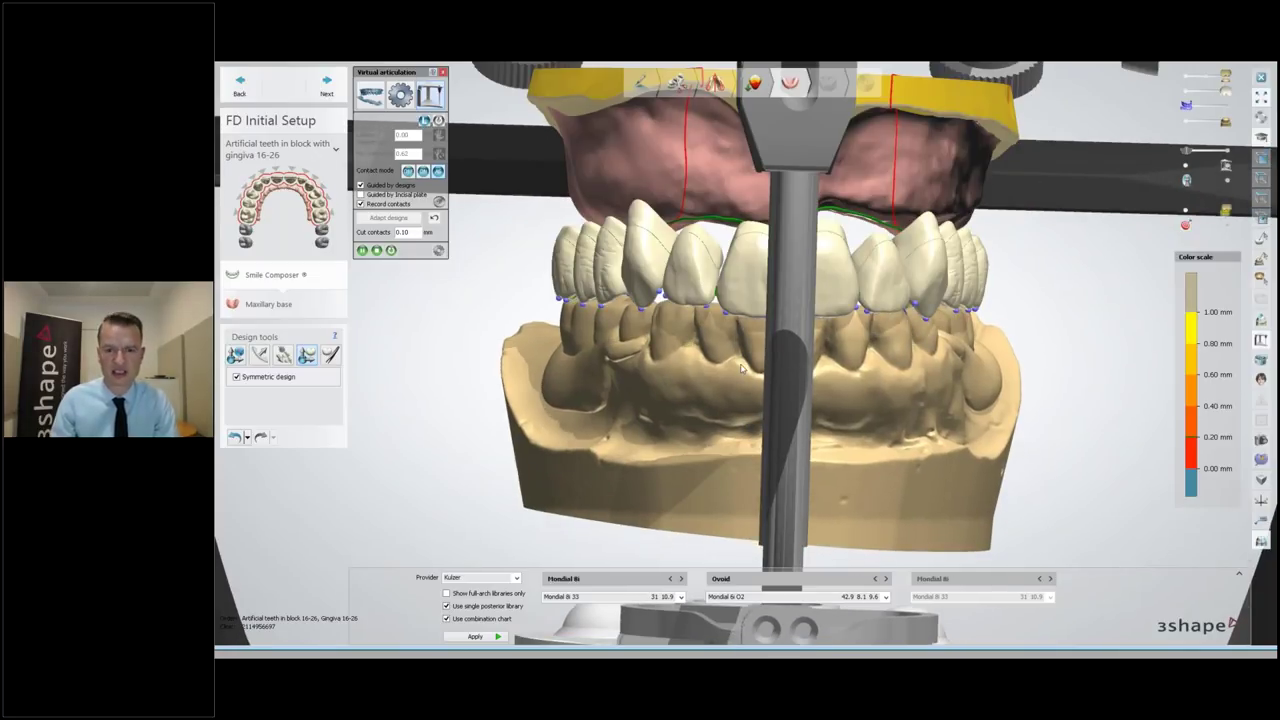
right_click_drag(741, 369, 858, 240)
scroll(689, 309, "down", 6)
right_click_drag(676, 302, 675, 322)
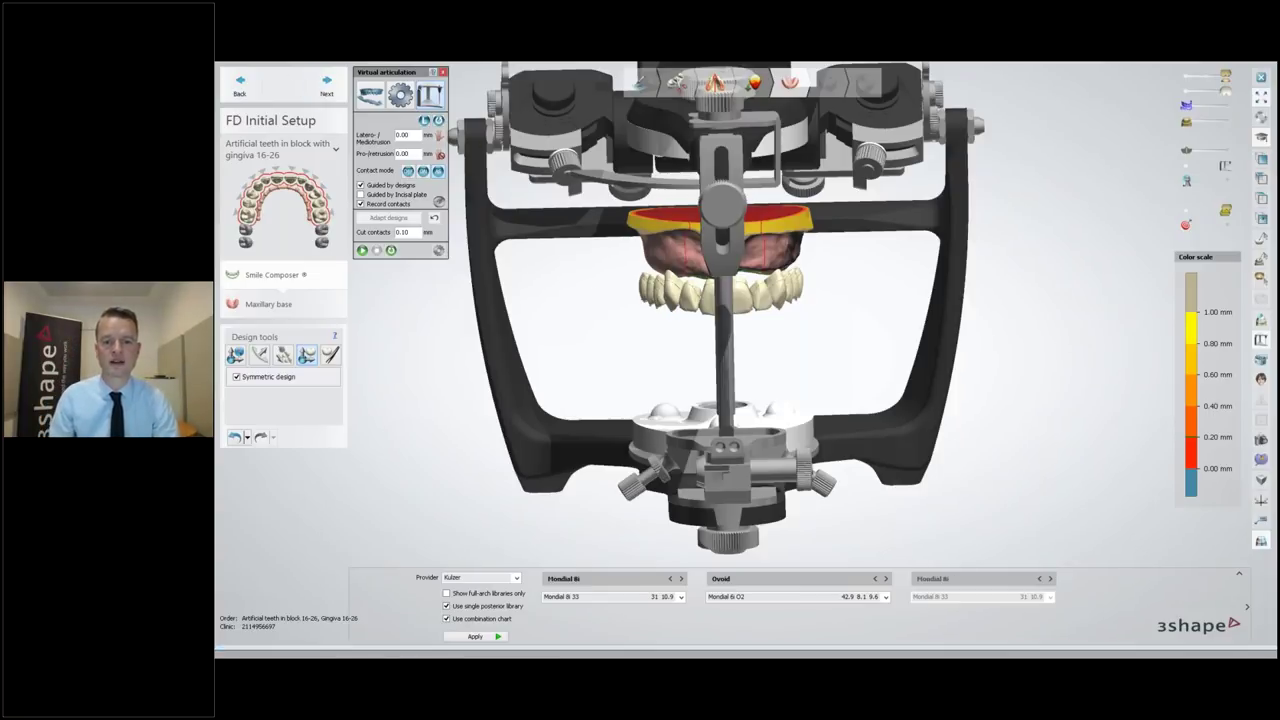
Advance from the initial setup through the maxillary base to Sculpt anatomy, and show the denture from the front
left_click(330, 97)
left_click(780, 383)
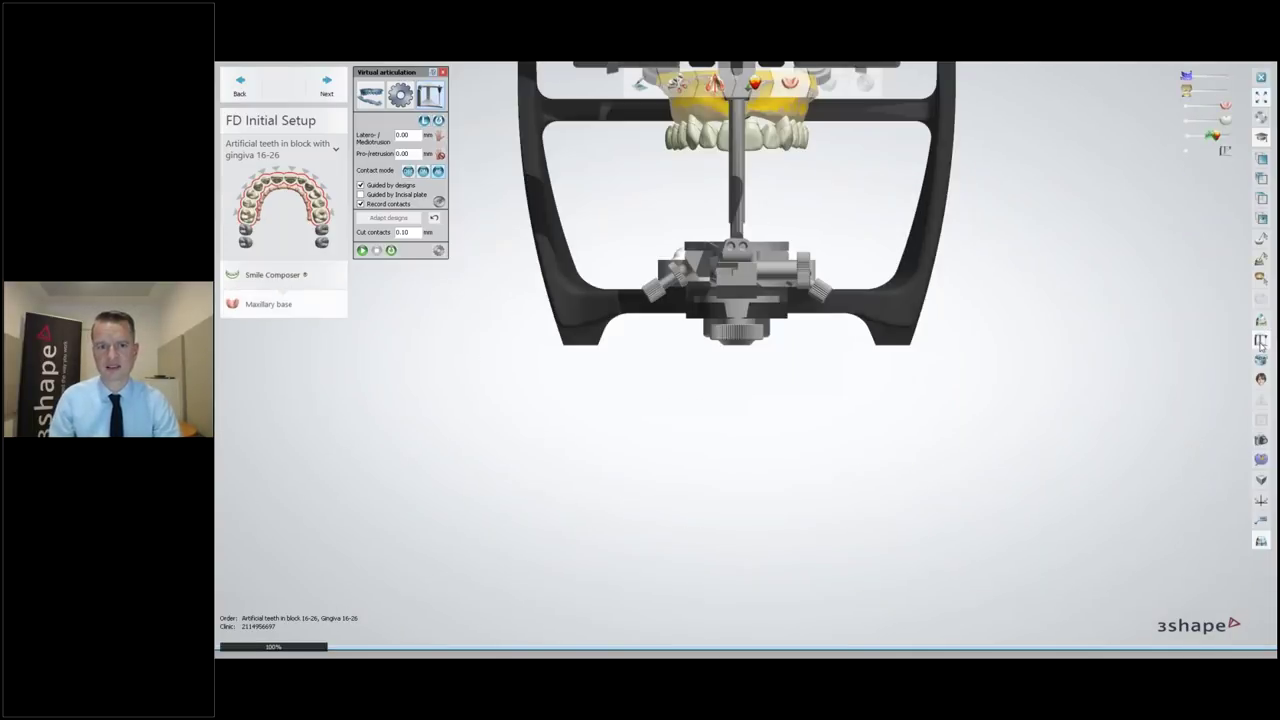
left_click(325, 87)
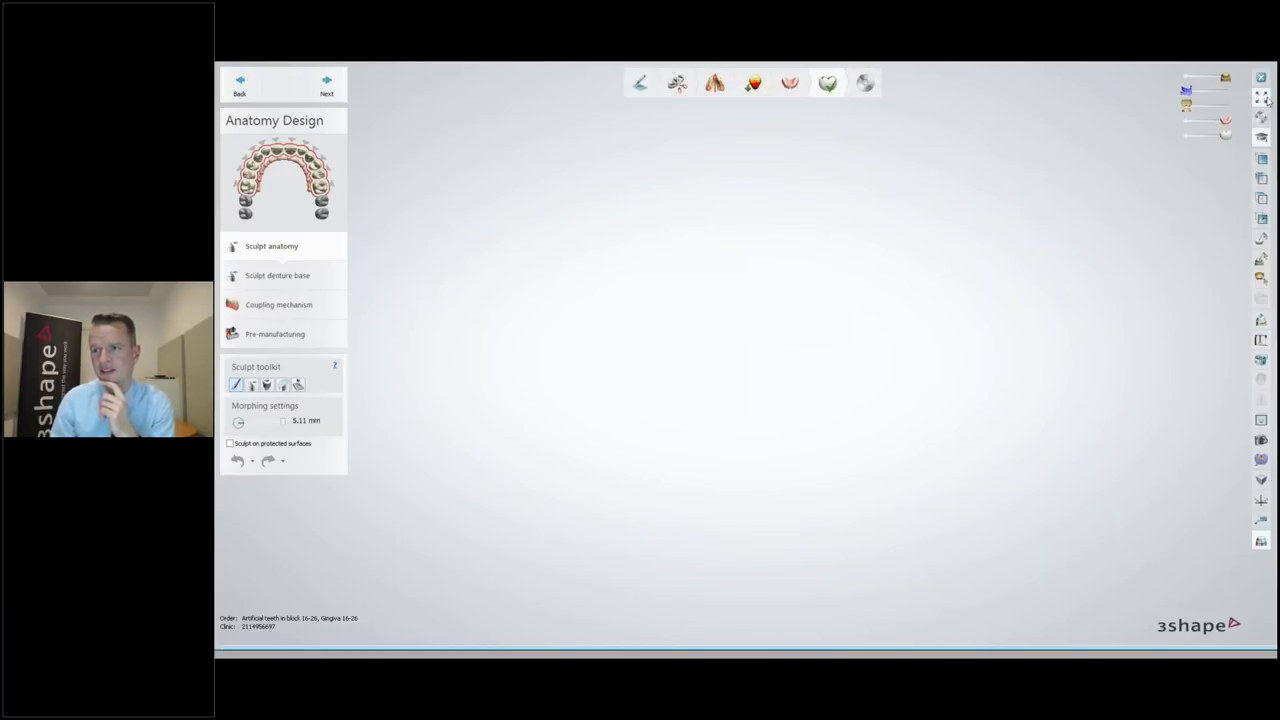
left_click(1262, 158)
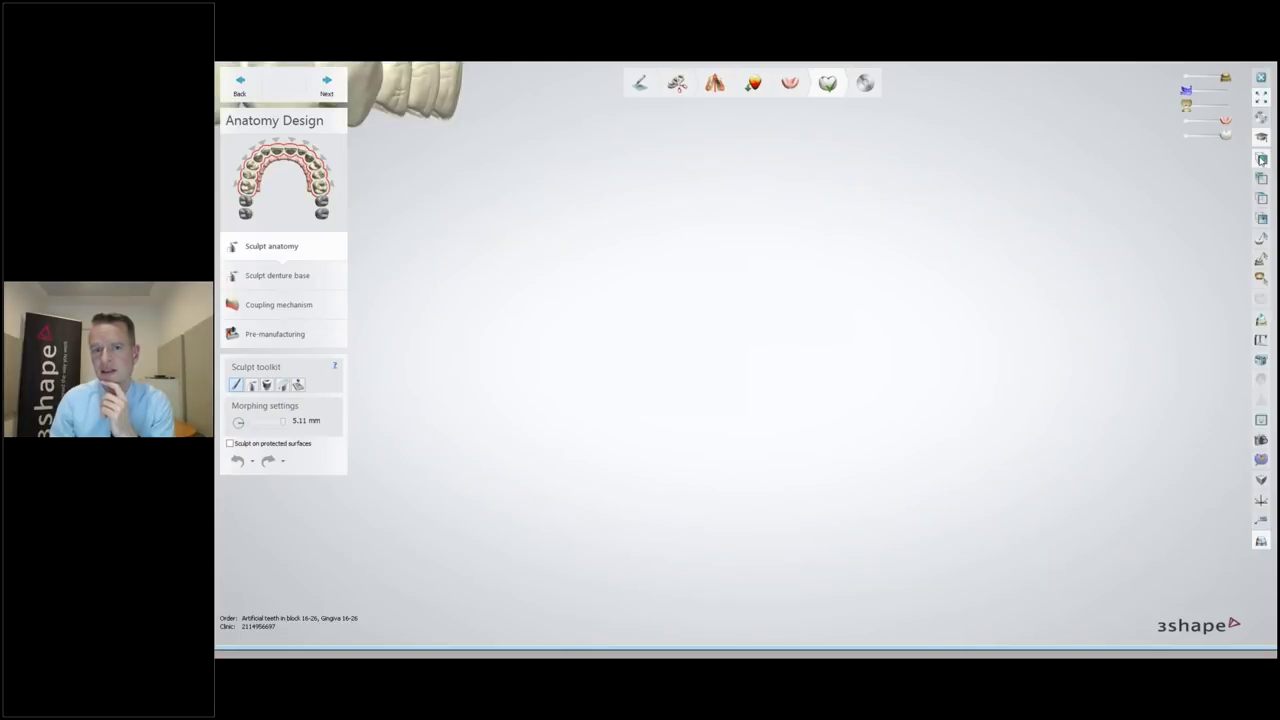
scroll(784, 367, "down", 5)
scroll(784, 367, "up", 3)
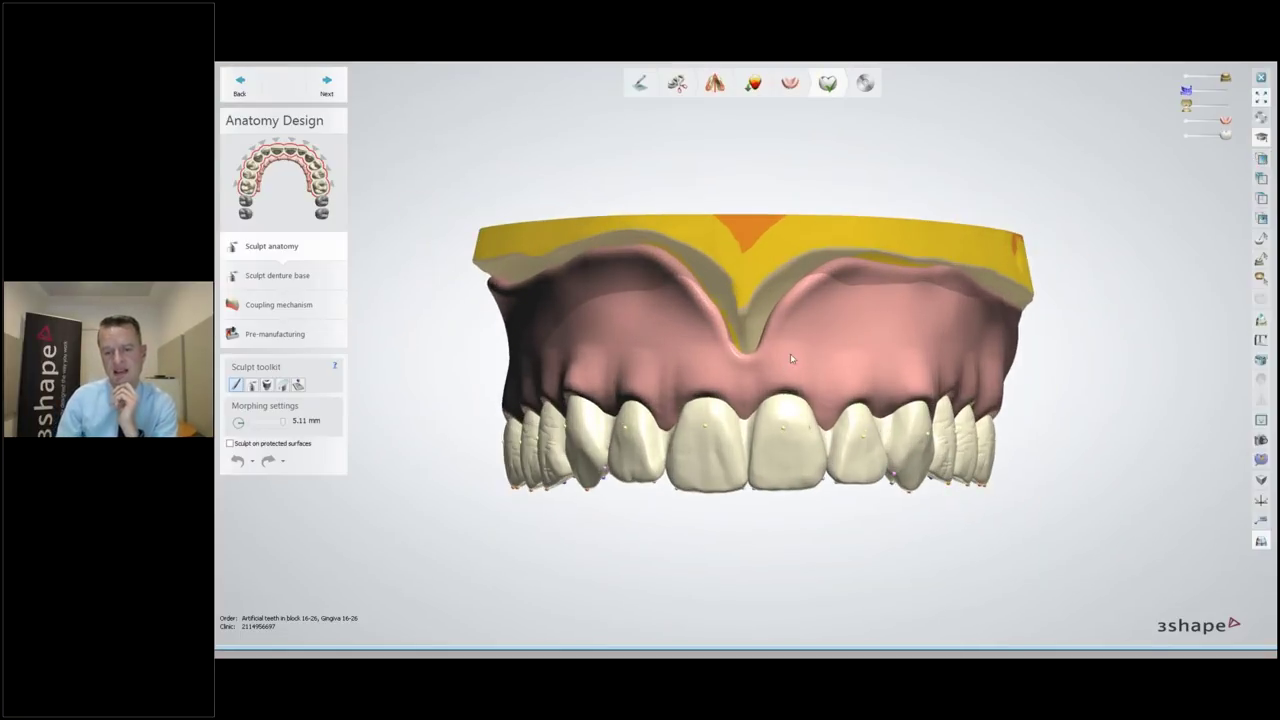
Hide the gingiva to inspect the teeth on their own, and show it again
left_click(1186, 120)
right_click_drag(1054, 276, 1061, 335)
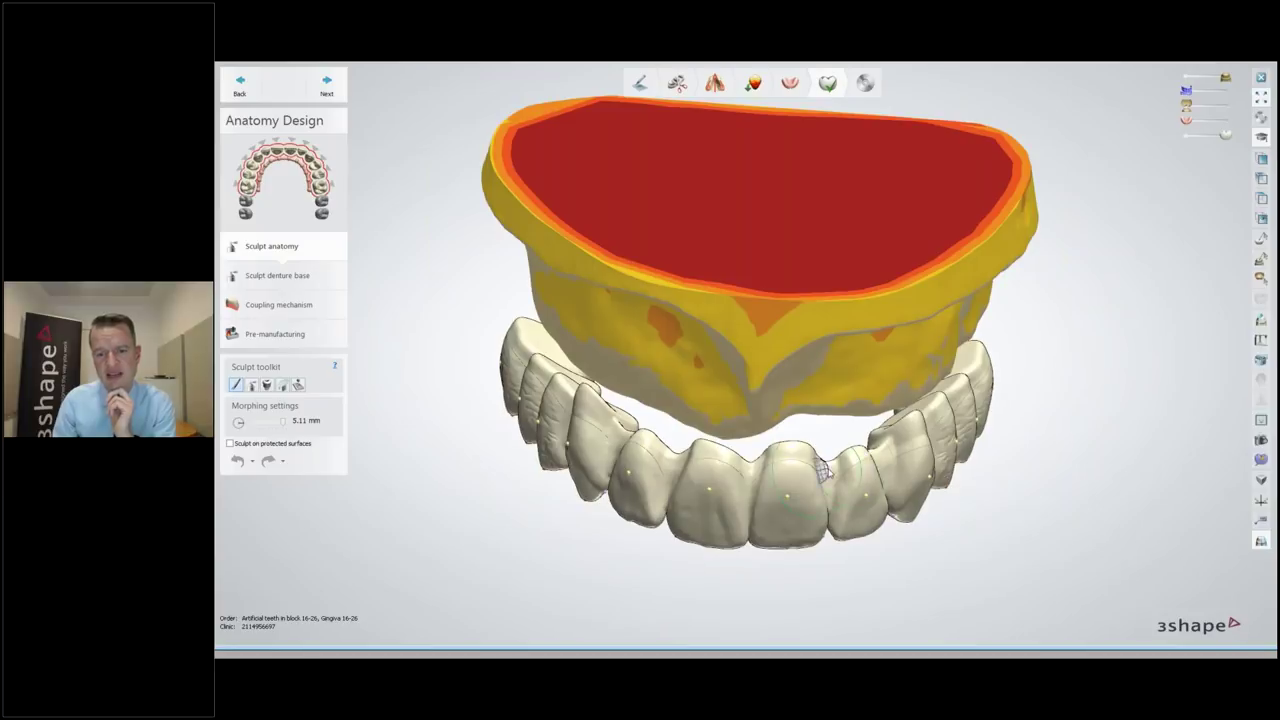
left_click(1225, 120)
right_click_drag(1017, 391, 1006, 383)
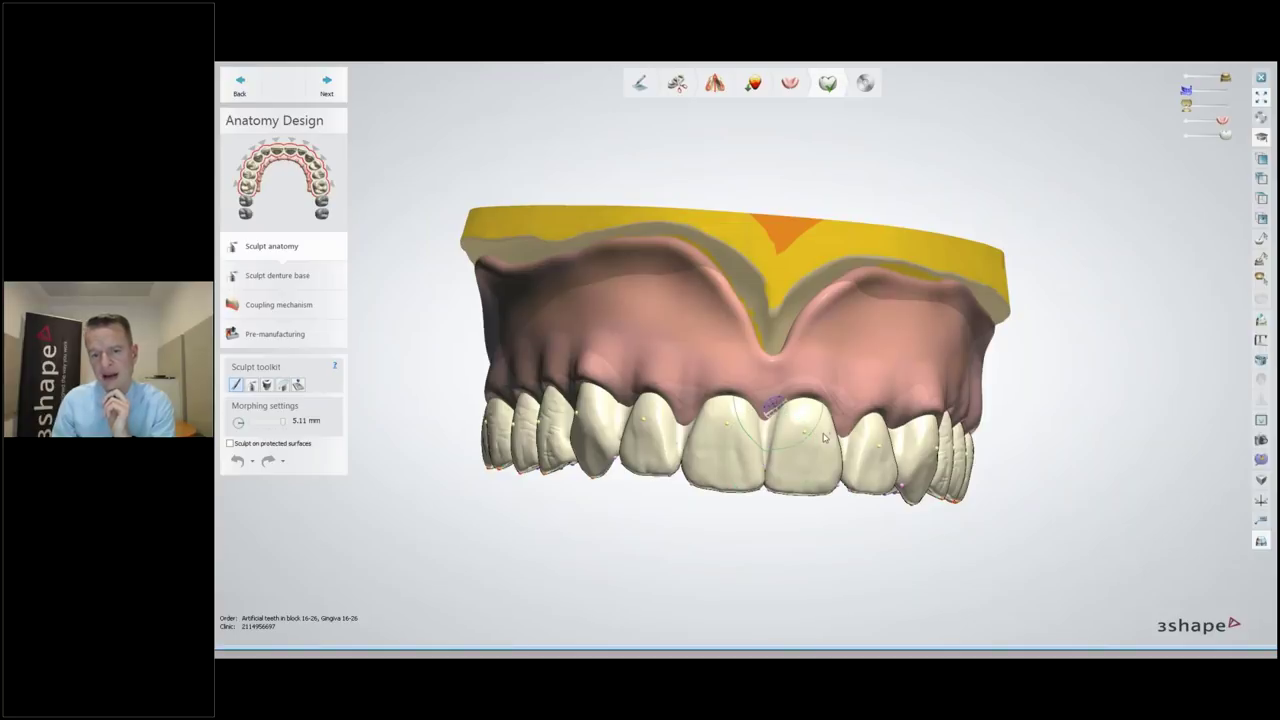
right_click_drag(901, 433, 870, 433)
Advance to Sculpt denture base, choose the wax knife's add mode and inspect the denture base from the front
left_click(326, 85)
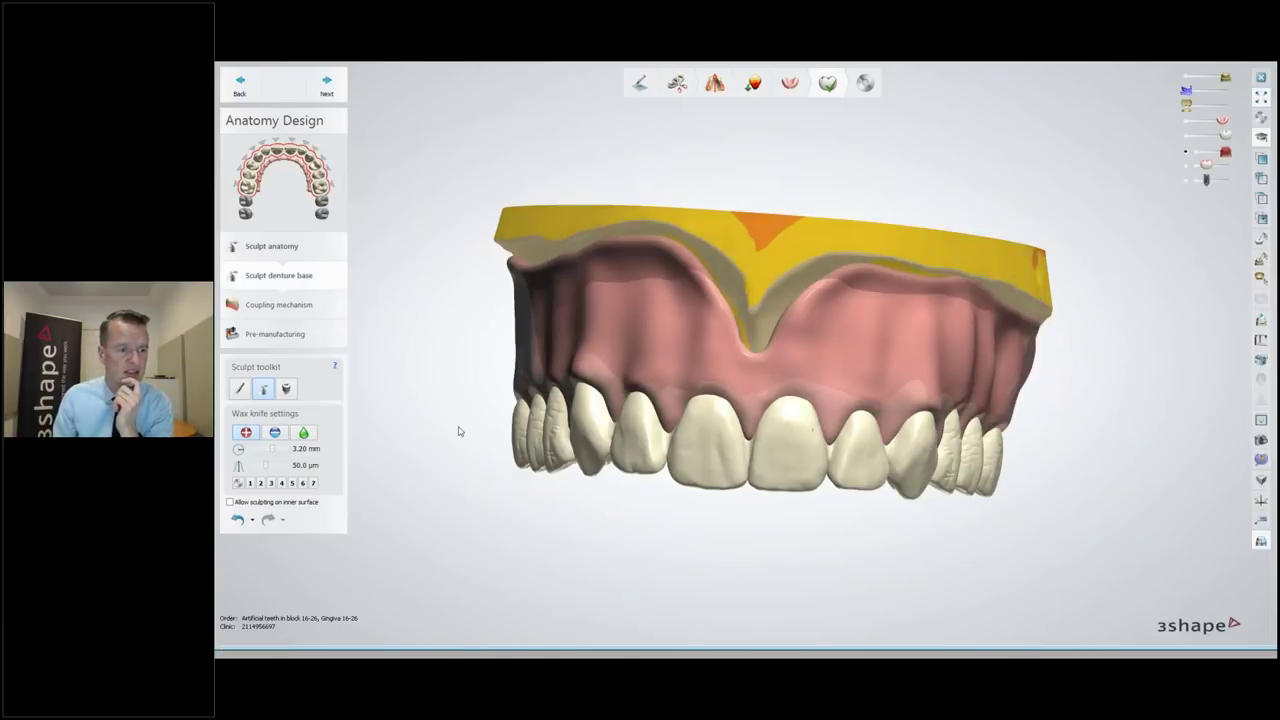
left_click(251, 435)
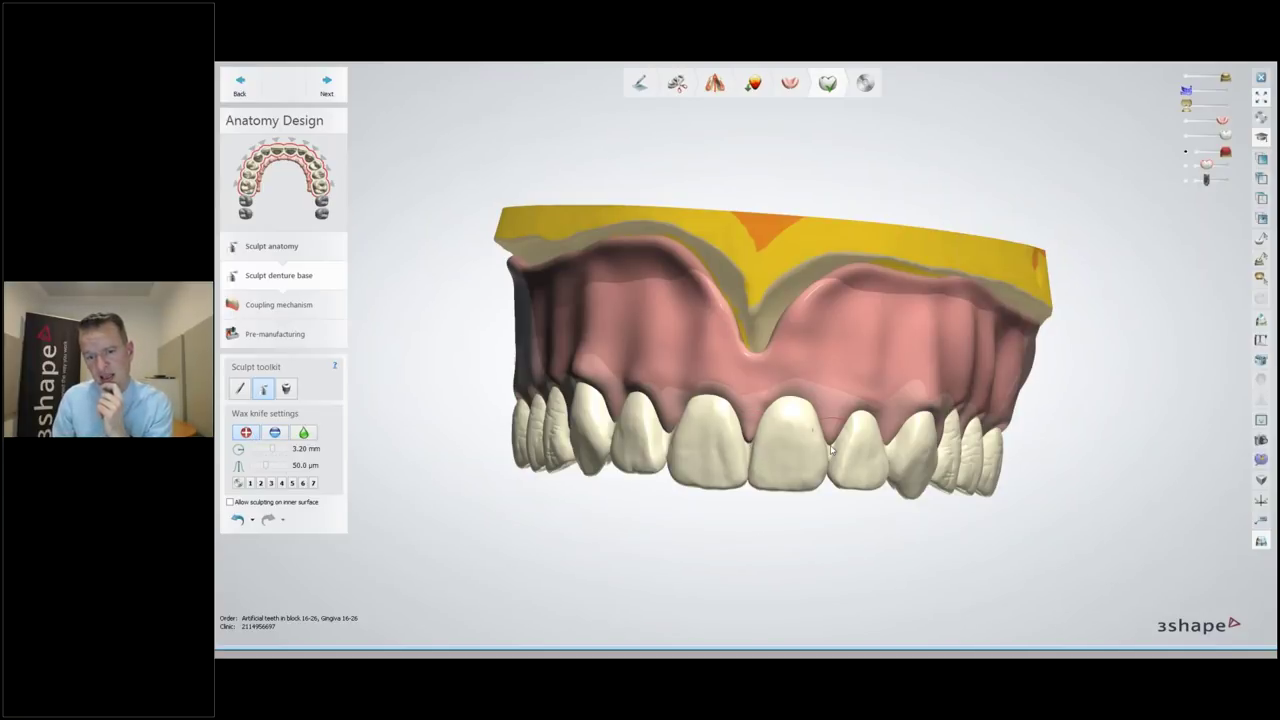
mouse_move(829, 537)
right_mouse_down()
mouse_move(844, 533)
mouse_move(837, 543)
right_mouse_up()
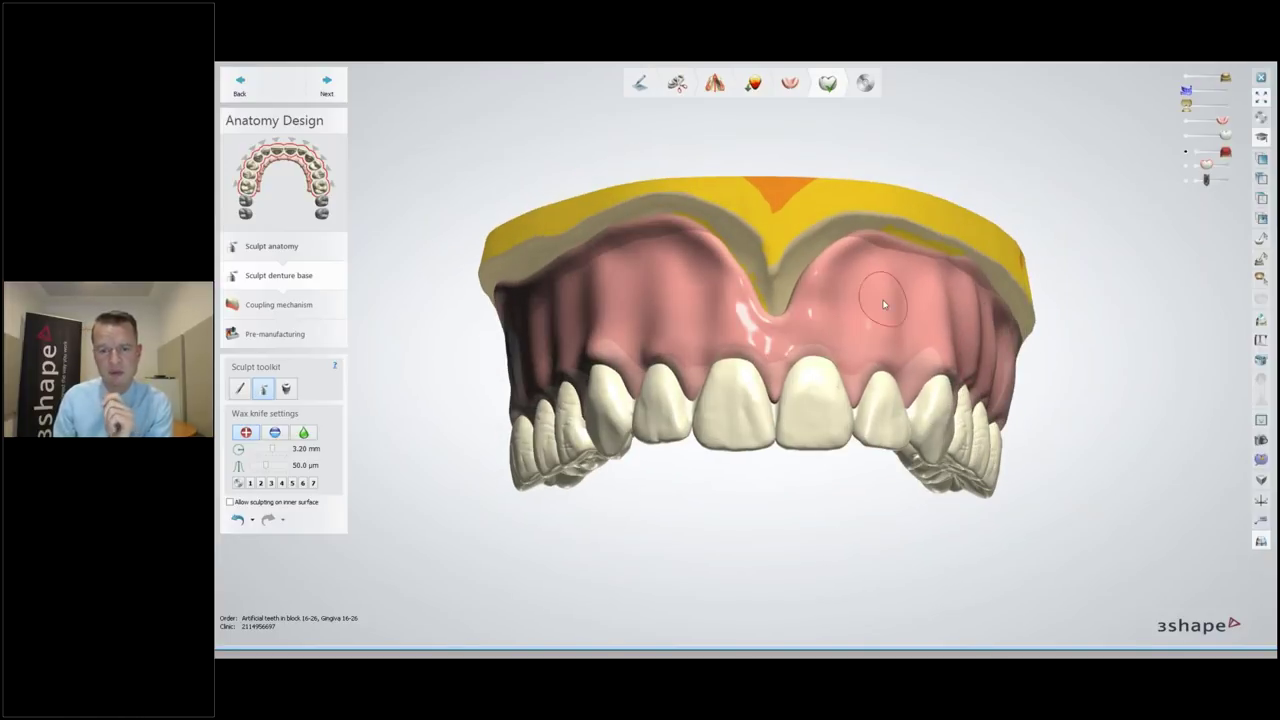
mouse_move(834, 589)
right_mouse_down()
mouse_move(833, 578)
mouse_move(829, 602)
mouse_move(831, 590)
right_mouse_up()
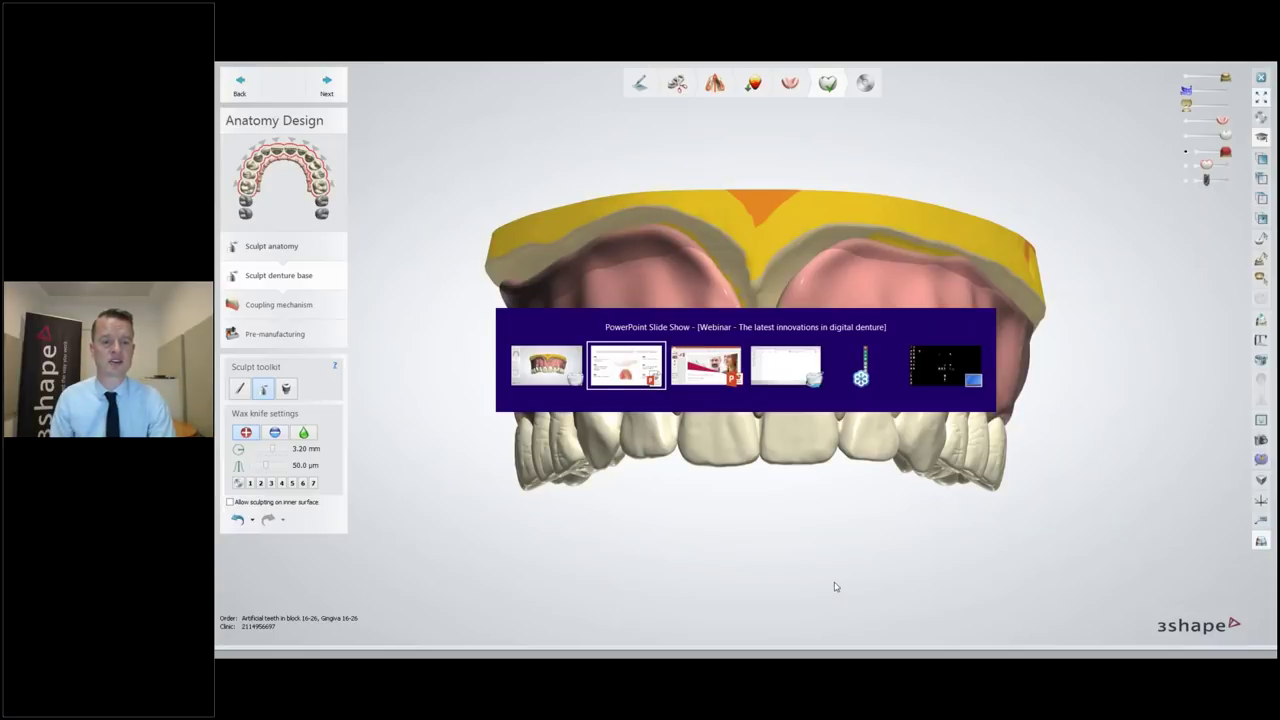
Switch to 3Shape Dental Manager and open the order with Designing status for design
key("alt+Tab")
key("alt+Tab")
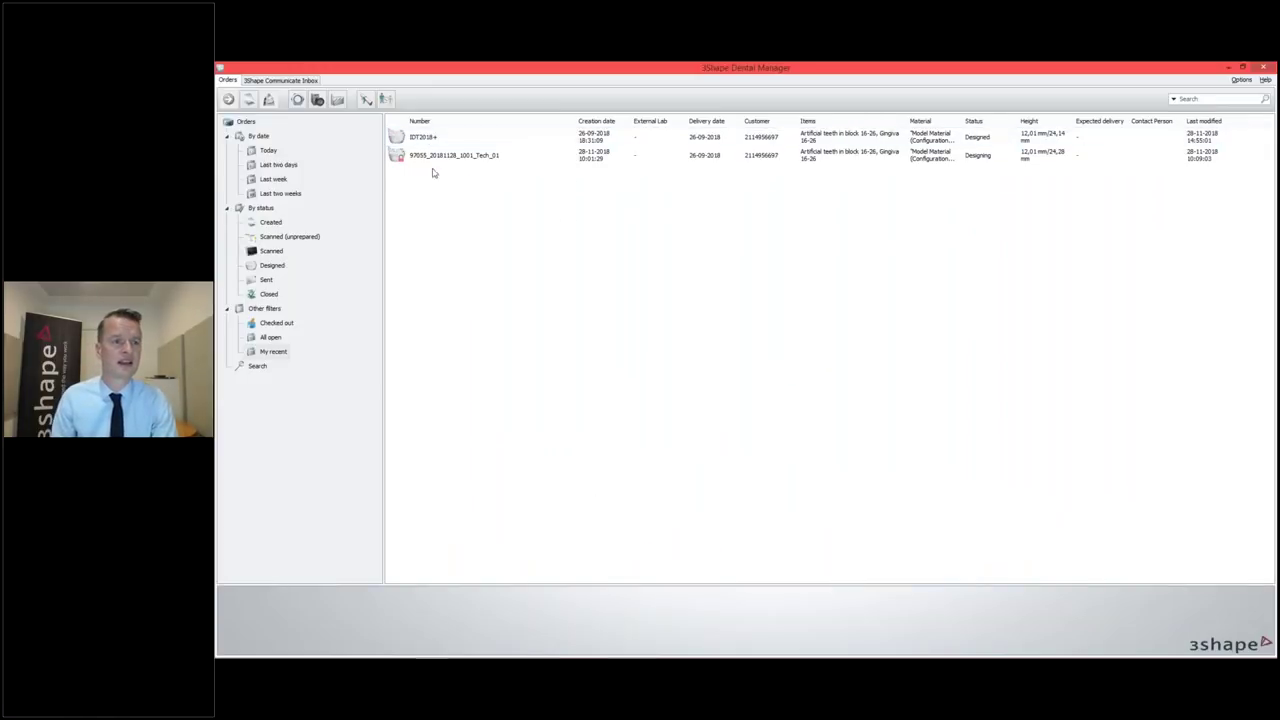
left_click(433, 156)
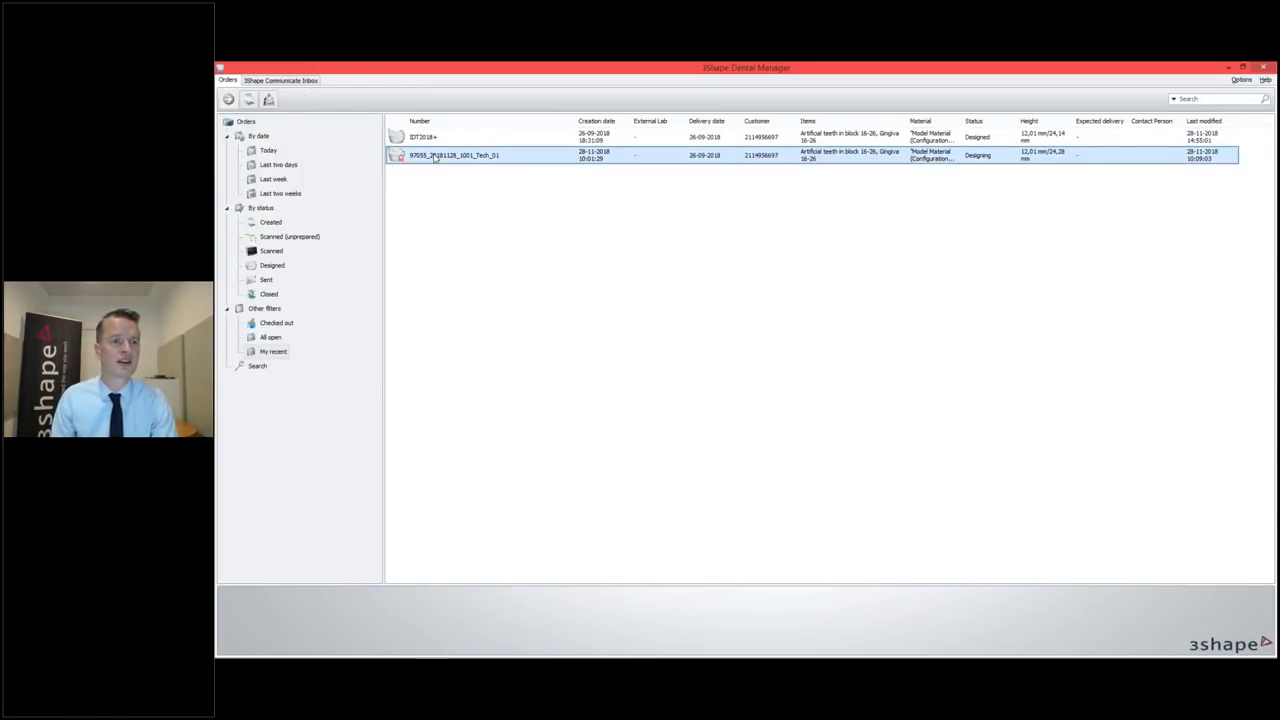
left_click(270, 100)
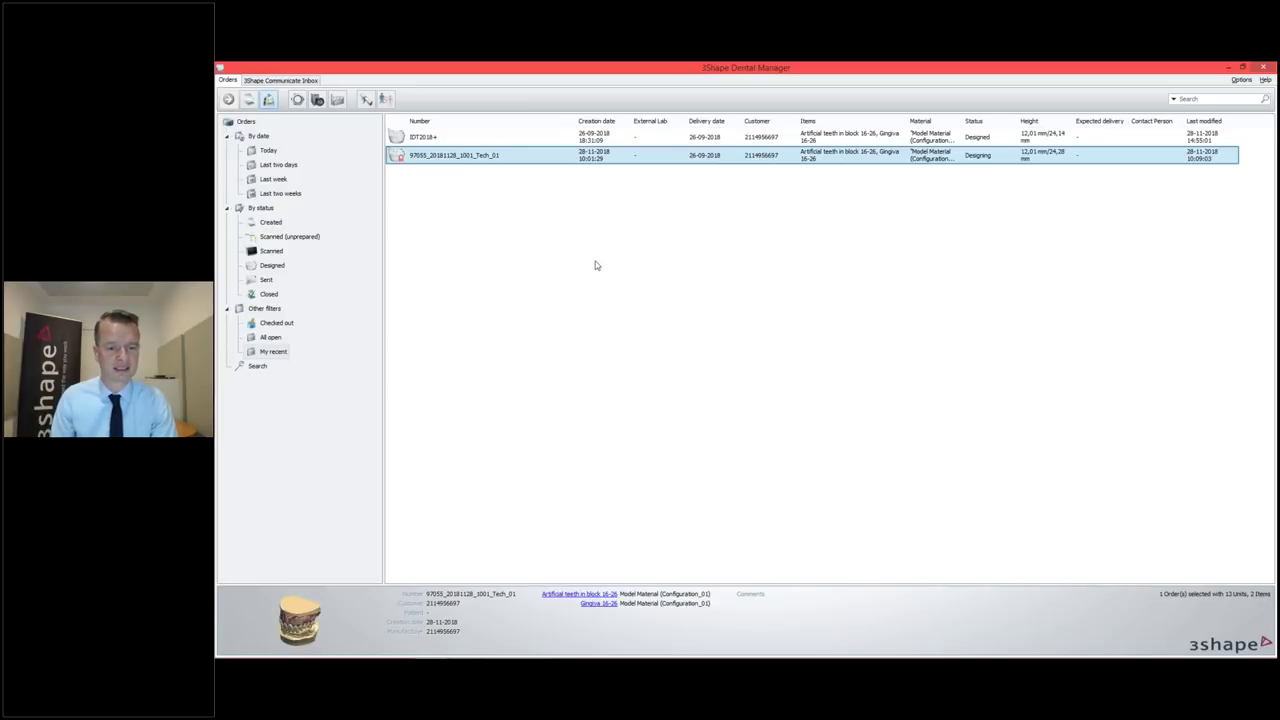
View the order in the enlarged 3D preview, hide the jaw model and inspect the fitting surface of the denture base
left_click(906, 218)
right_click_drag(815, 315, 822, 342)
scroll(730, 383, "up", 5)
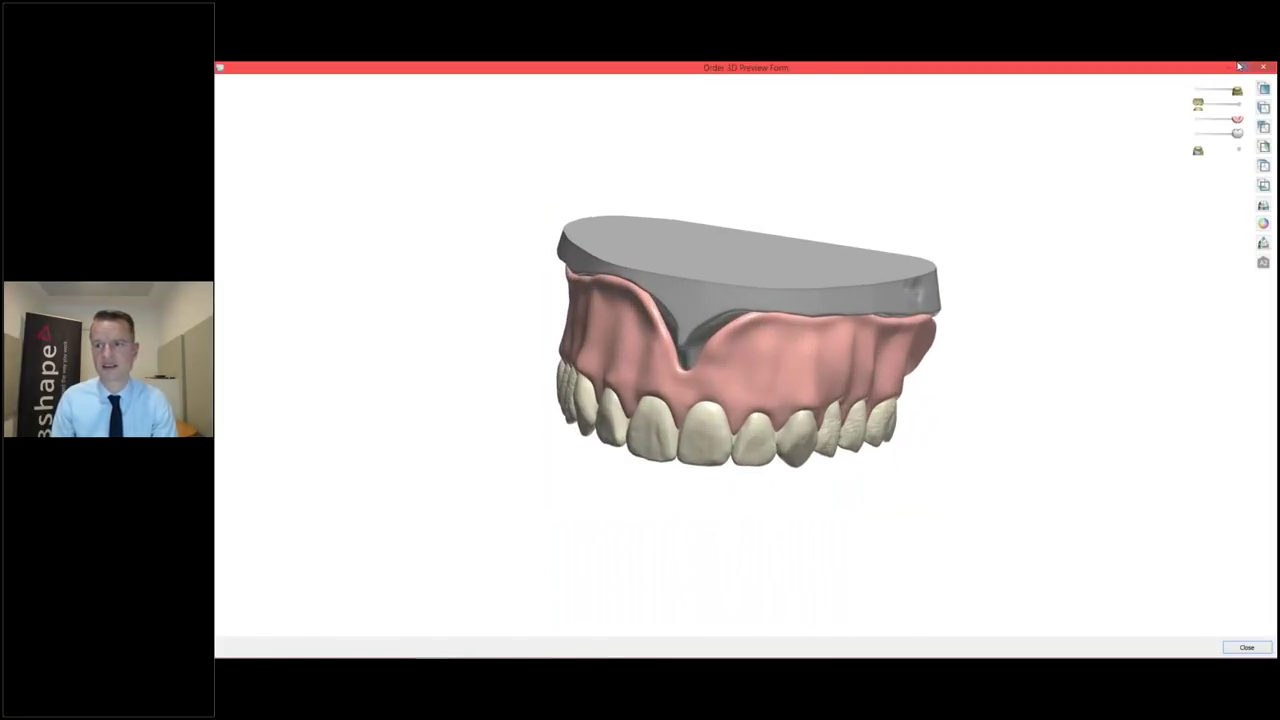
left_click(1199, 93)
right_click_drag(848, 340, 902, 281)
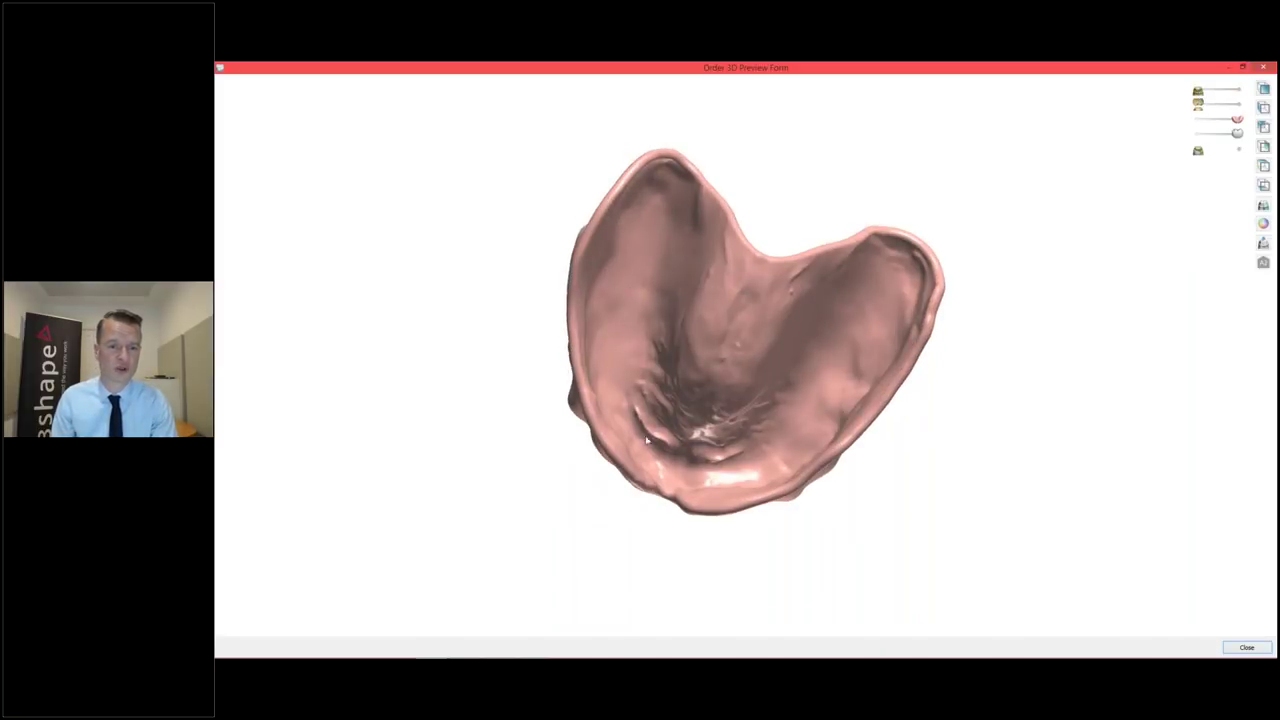
Hide the denture base in the preview and inspect the connected tooth arch on its own from several sides
left_click(1199, 120)
right_click_drag(920, 400, 726, 397)
right_click_drag(643, 410, 858, 367)
mouse_move(596, 346)
right_mouse_down()
mouse_move(585, 390)
mouse_move(569, 351)
mouse_move(592, 346)
right_mouse_up()
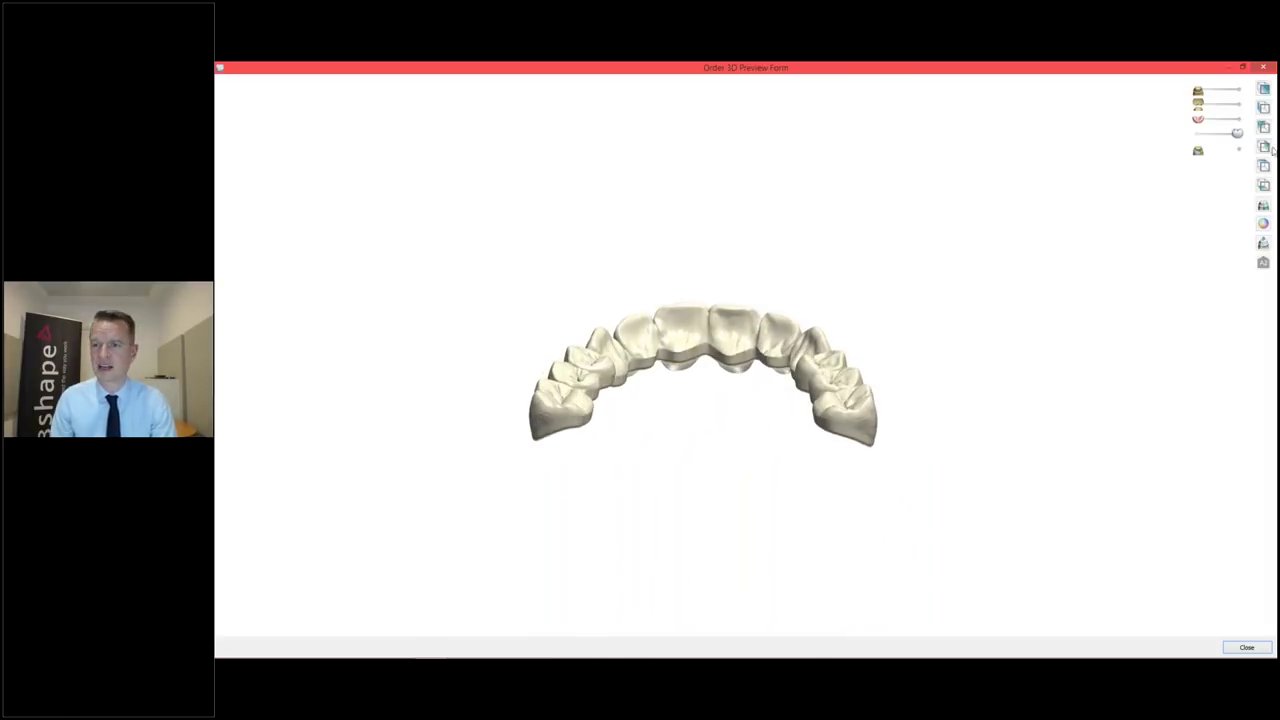
Hide the tooth arch, show only the denture base and inspect its tooth sockets from the occlusal side
left_click(1198, 145)
left_click(1236, 119)
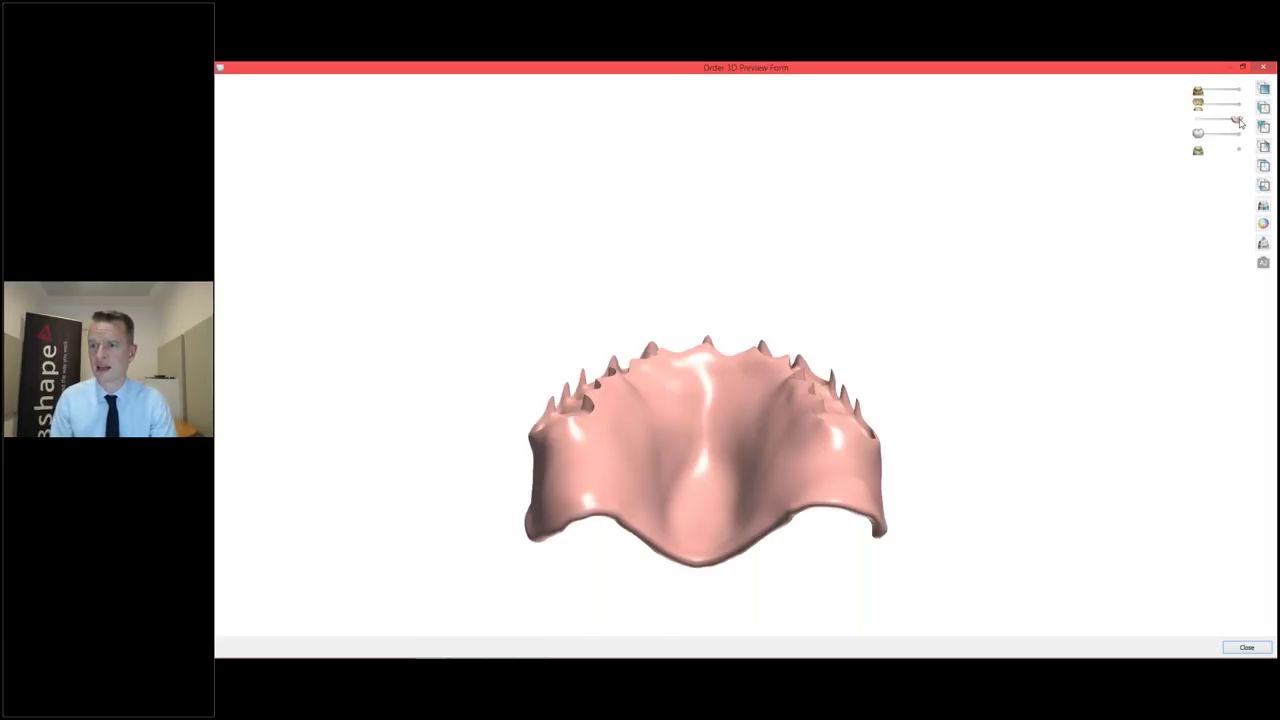
right_click_drag(1029, 209, 1032, 280)
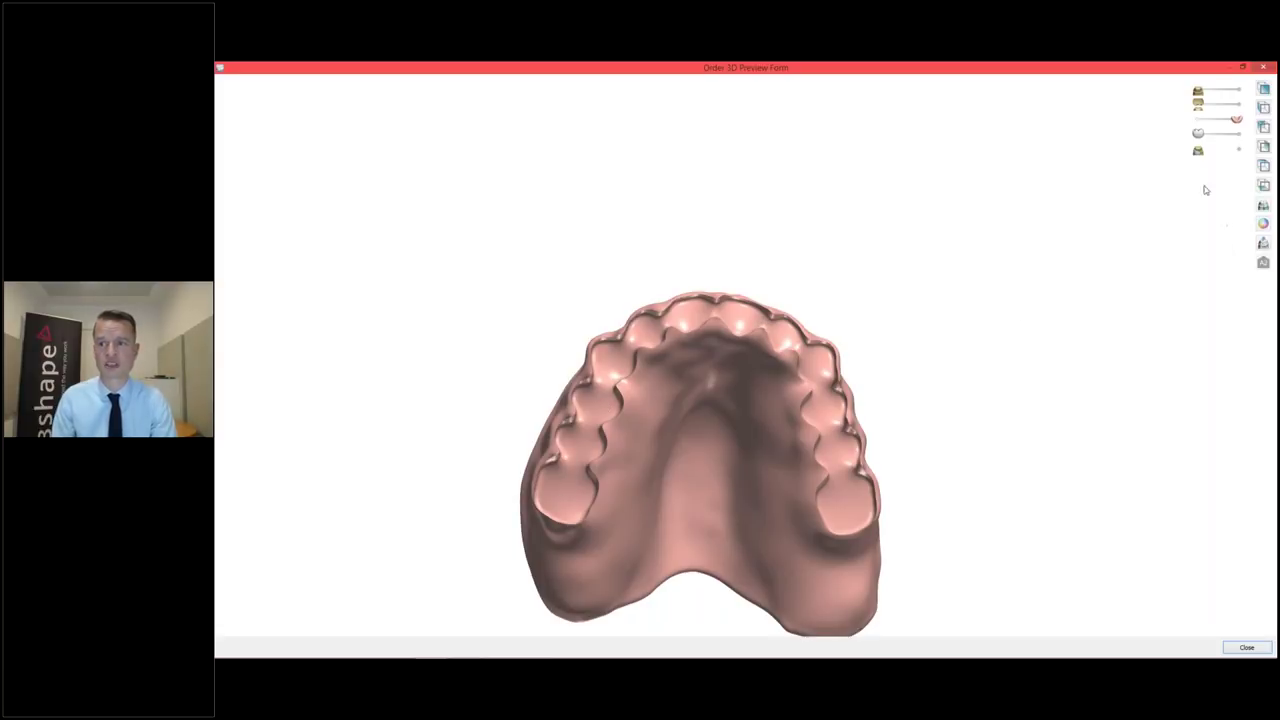
Show the teeth together with the denture base again, and switch to the PowerPoint slide show
left_click_drag(1199, 133, 1236, 145)
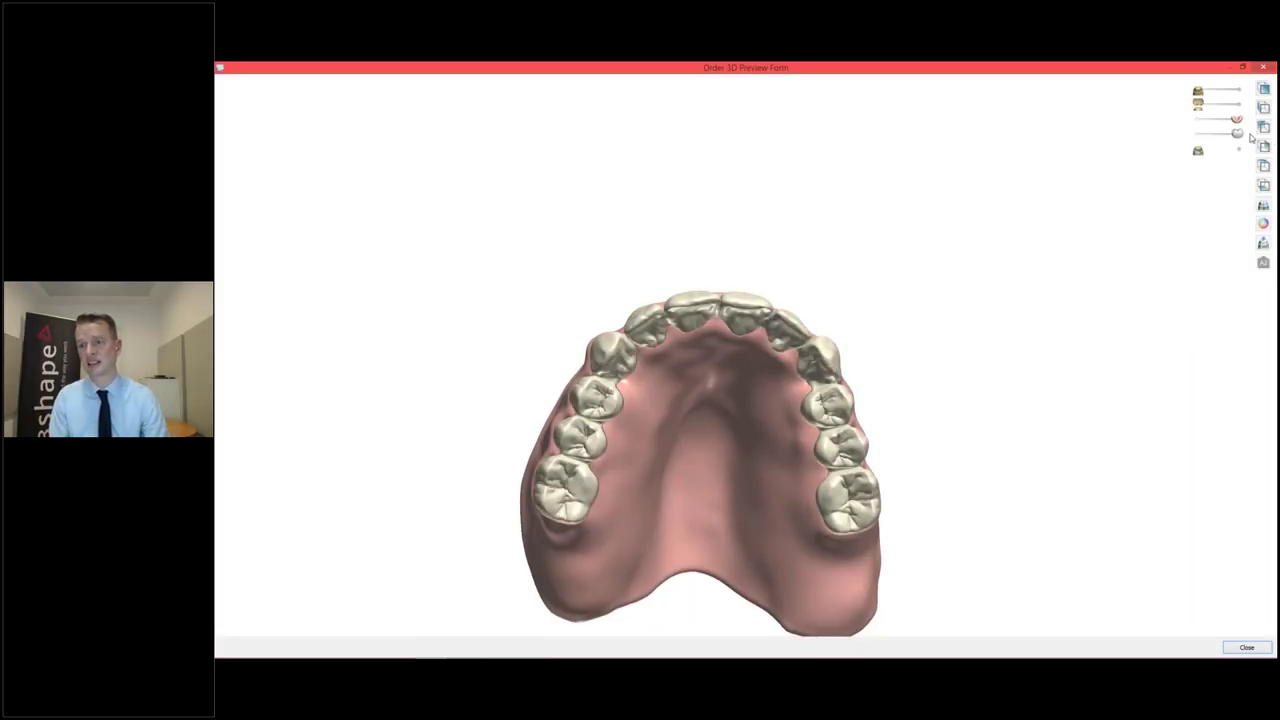
right_click_drag(879, 318, 879, 308)
key("alt+Tab")
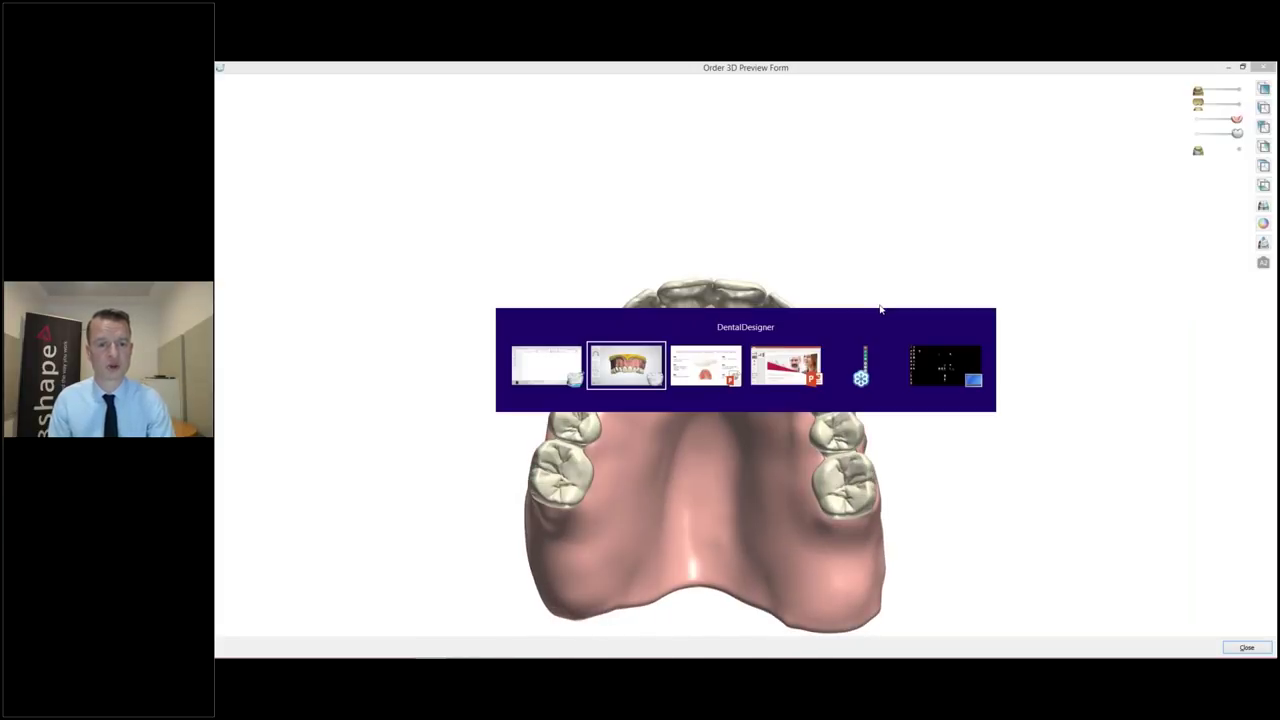
key("alt+Tab")
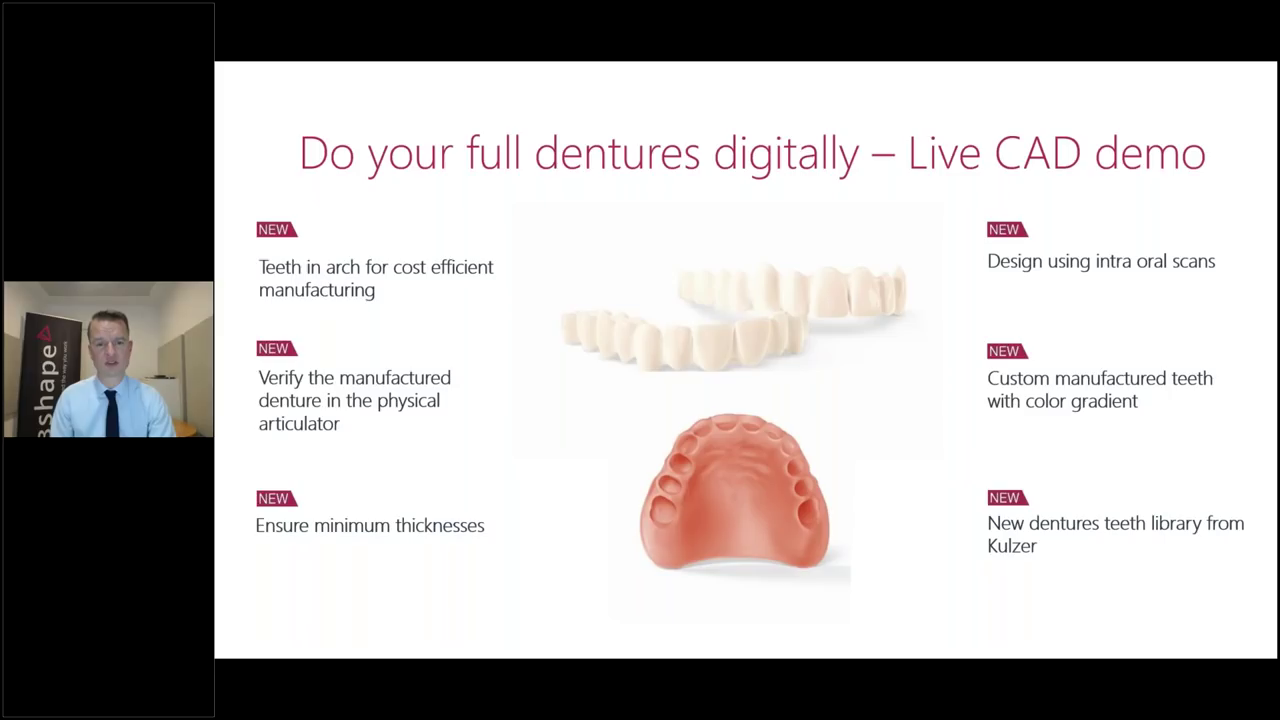